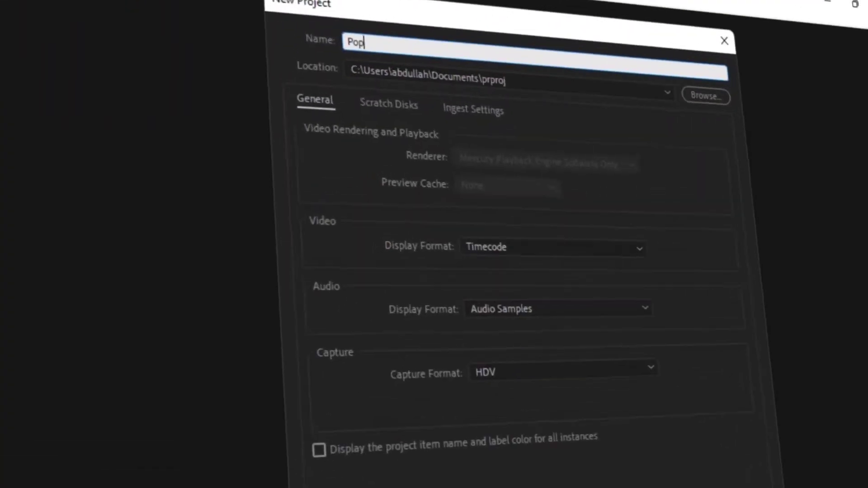
Step: Name the new project 'Pop - Up Text Animation Tutorial'
type("- Up Text")
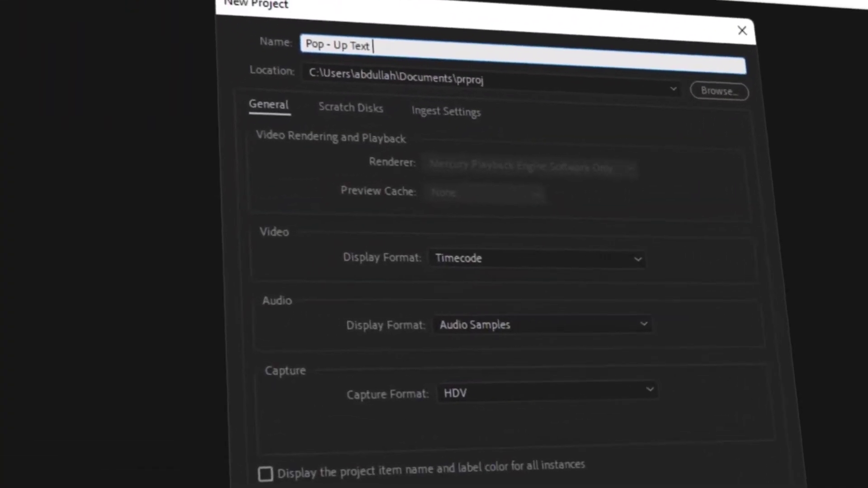
type(" Animation Tutorial")
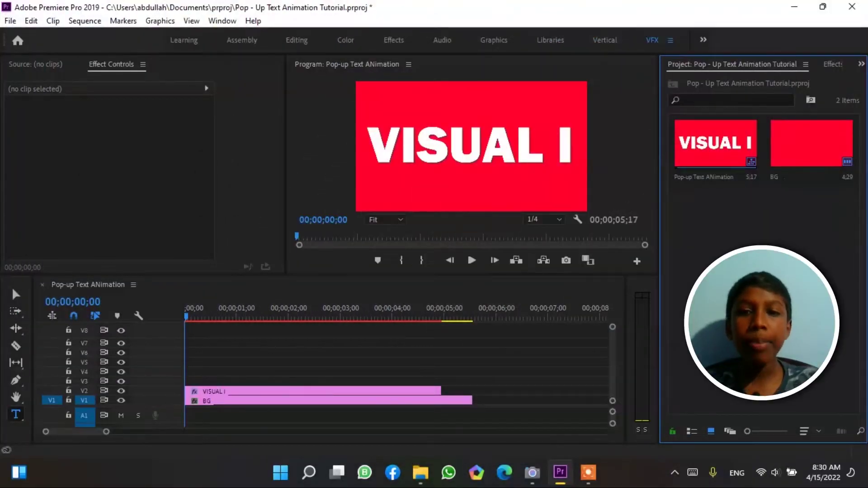
Step: Focus the sequence timeline and select the VISUAL I text clip
left_click(518, 375)
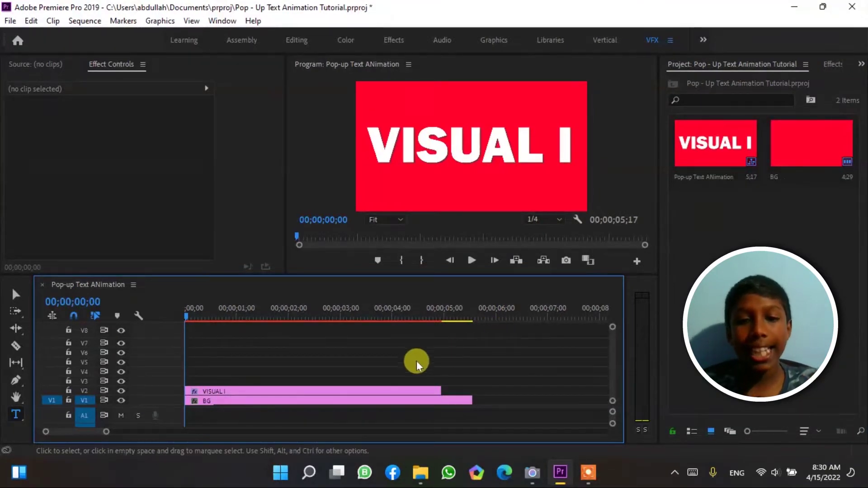
left_click(432, 393)
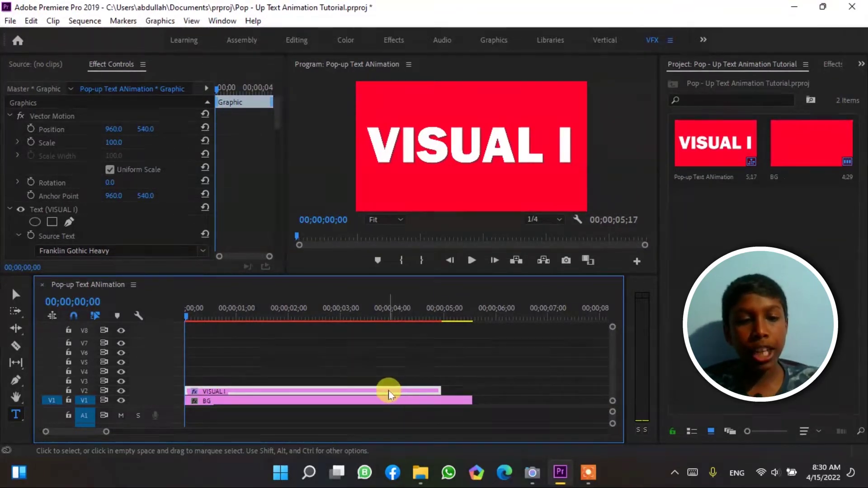
Step: Alt-drag copies of the VISUAL I clip onto tracks V3–V8 at the same start, then deselect
left_click_drag(389, 393, 382, 384)
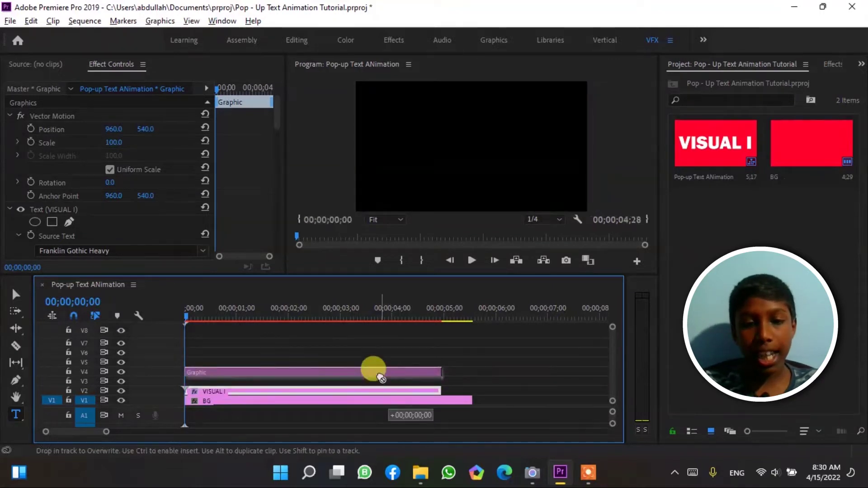
left_click_drag(380, 388, 353, 328)
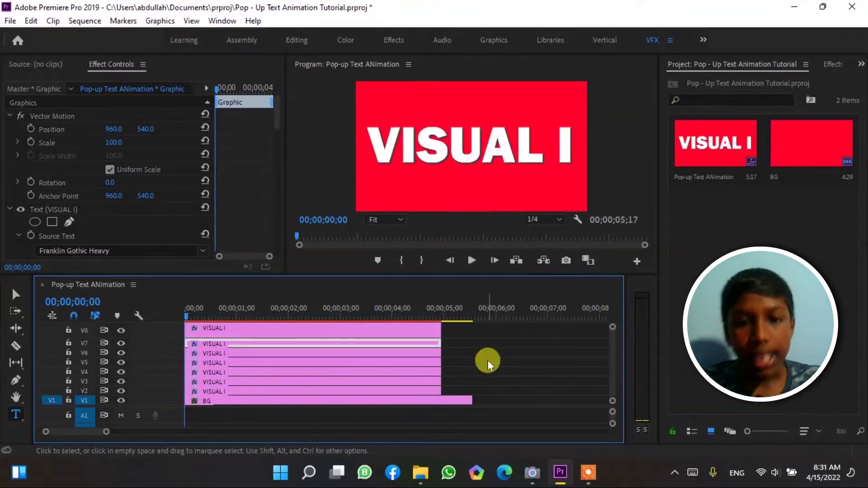
left_click(483, 365)
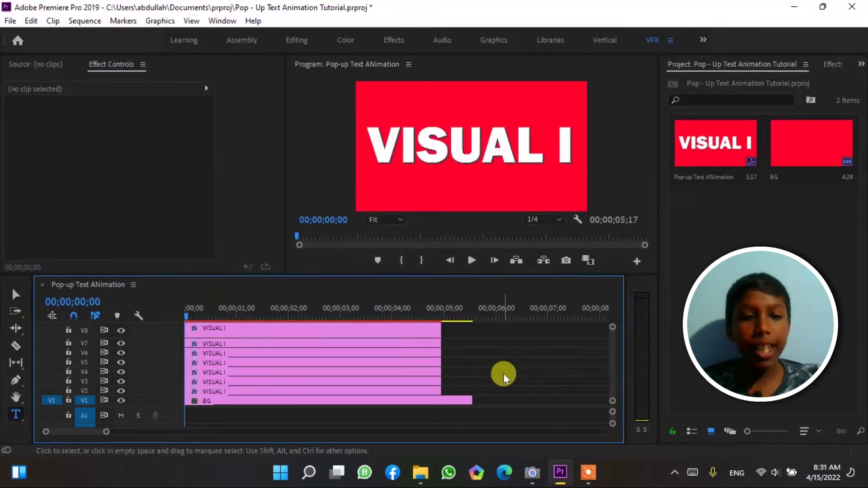
Step: Turn off track output for V8 down to V3 and select the V2 VISUAL I clip
left_click(121, 333)
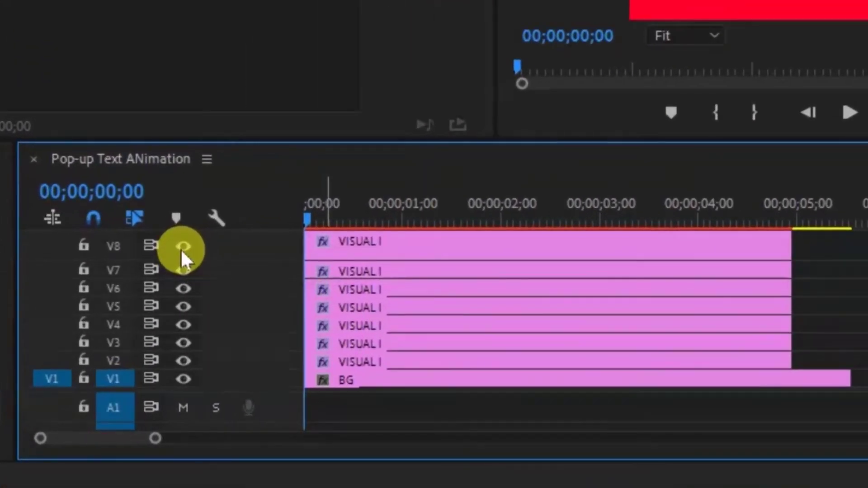
left_click(182, 247)
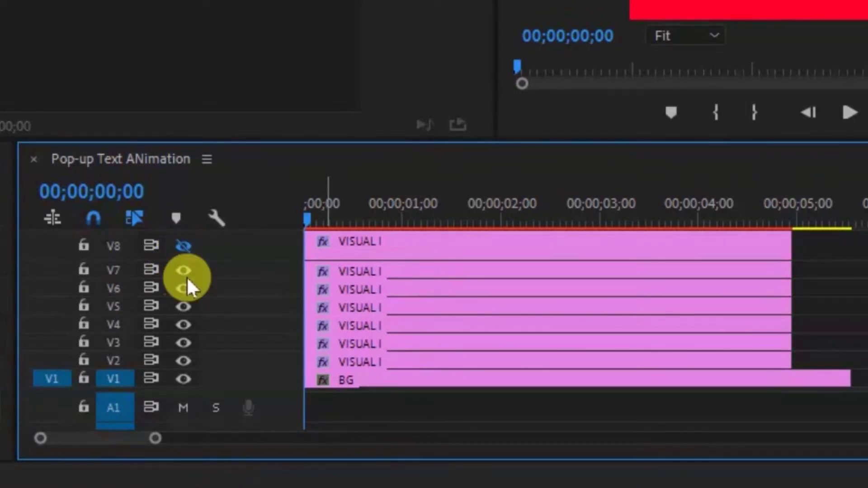
left_click(183, 270)
left_click(183, 288)
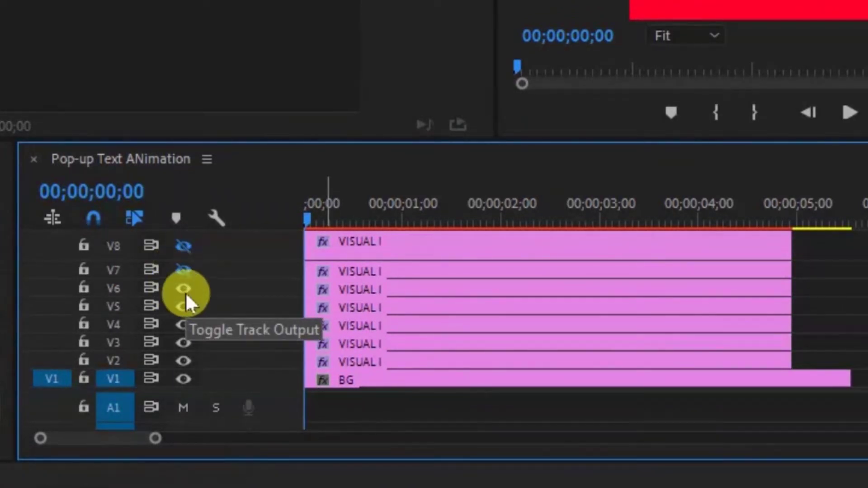
left_click(183, 306)
left_click(183, 325)
left_click(183, 343)
left_click(433, 362)
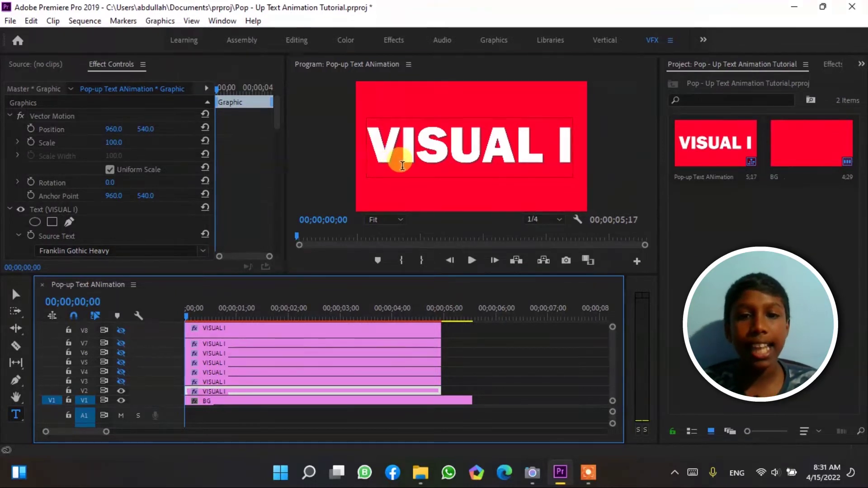
Step: Remove the fill from the letters ISUAL I on the V2 copy, leaving only V
left_click_drag(395, 164, 581, 156)
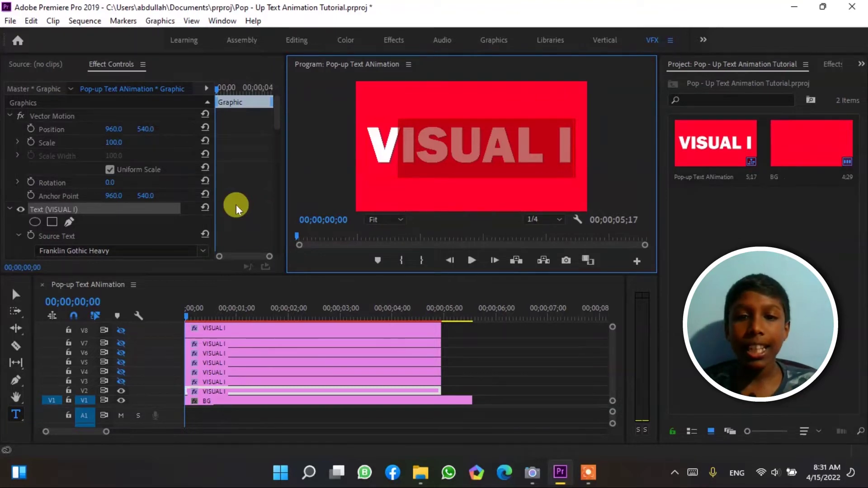
scroll(232, 225, "down", 5)
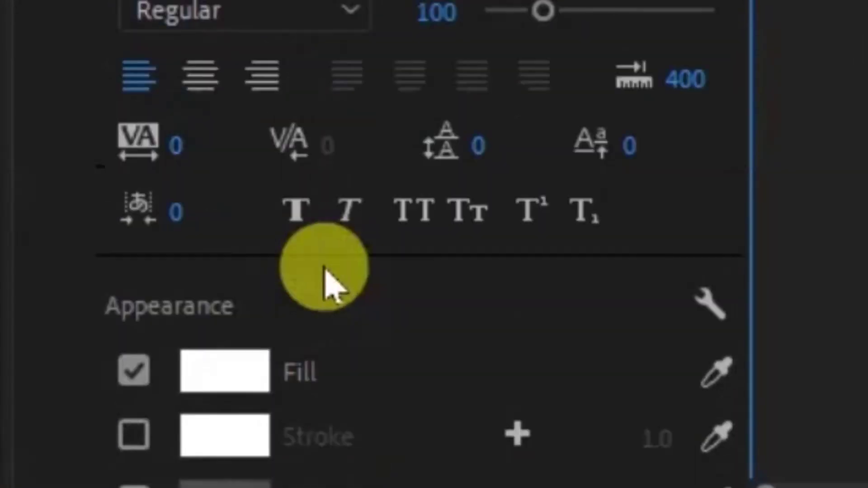
scroll(329, 382, "down", 1)
scroll(253, 307, "down", 3)
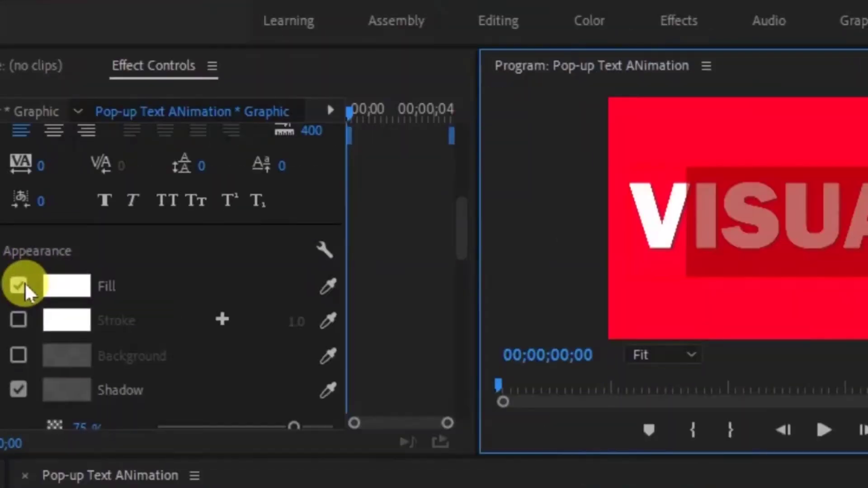
left_click(136, 239)
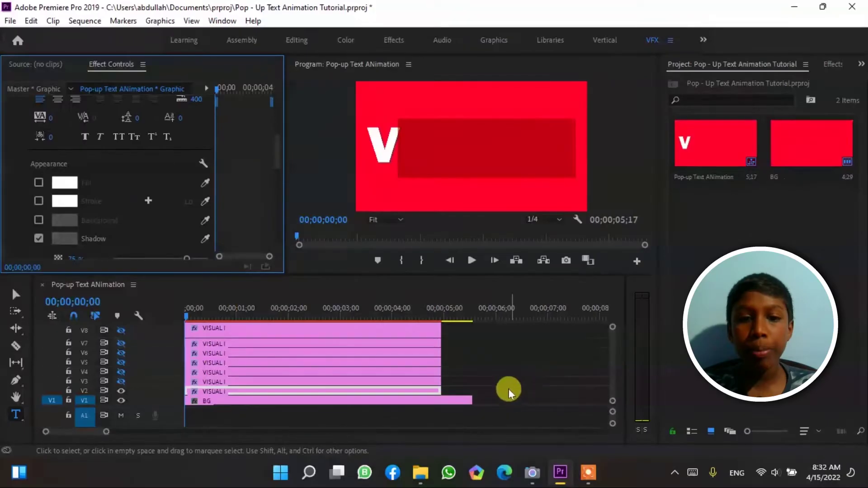
Step: Hide track V2 and show track V3 again
left_click(527, 368)
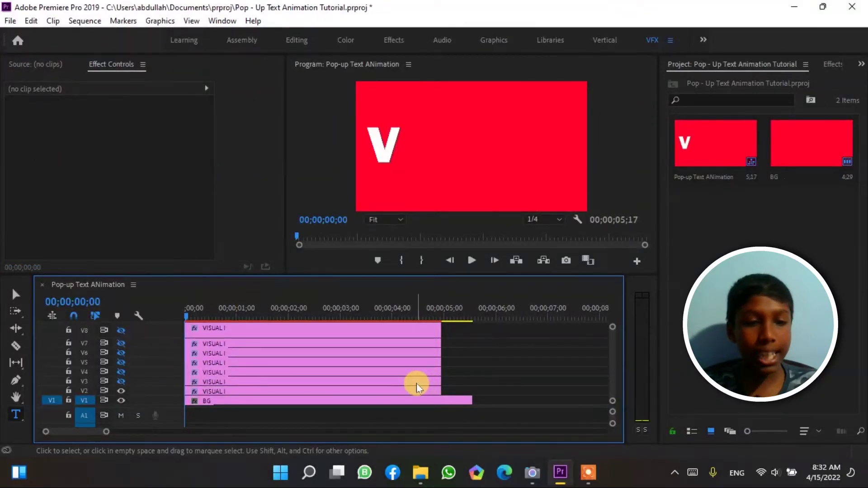
left_click(122, 391)
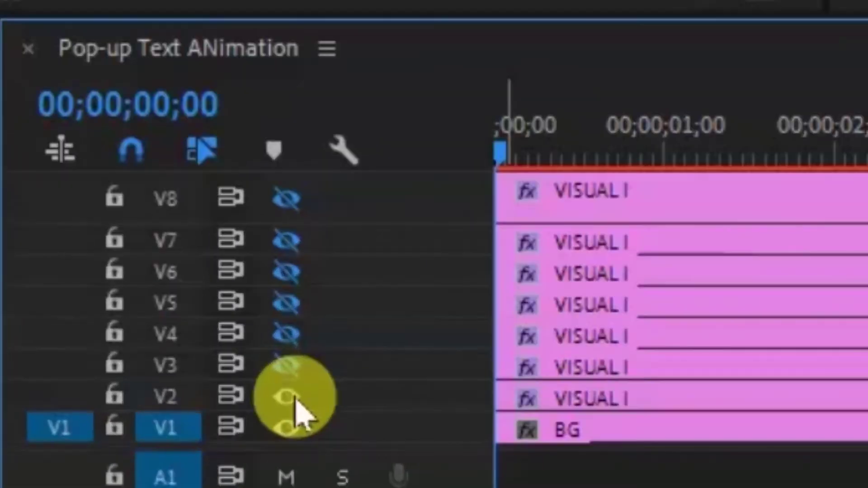
left_click(294, 398)
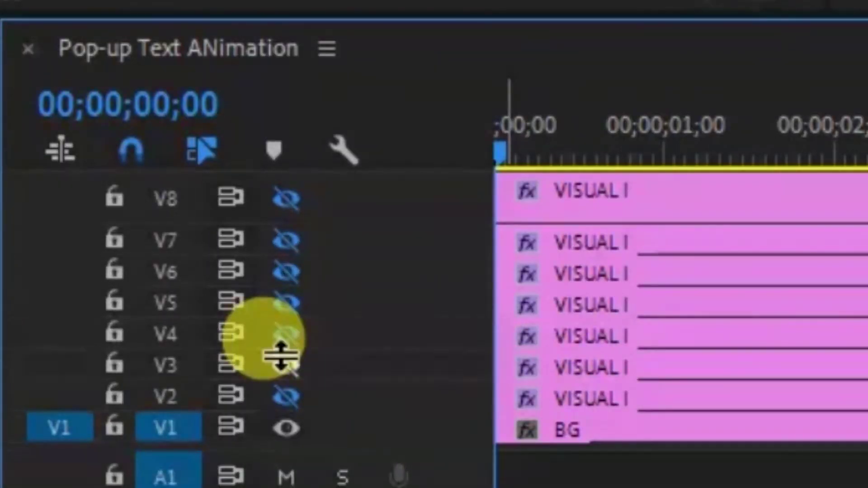
left_click(298, 373)
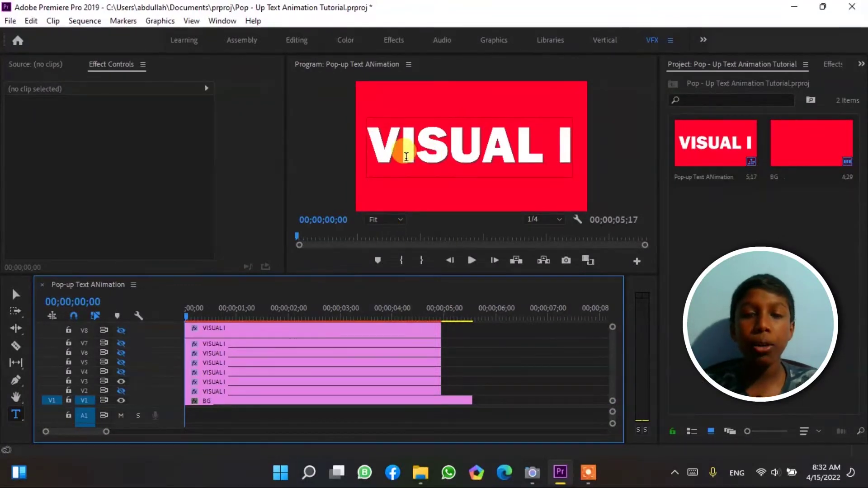
Step: Remove the fill from V and SUAL I on the V3 copy so only I remains
left_click(405, 156)
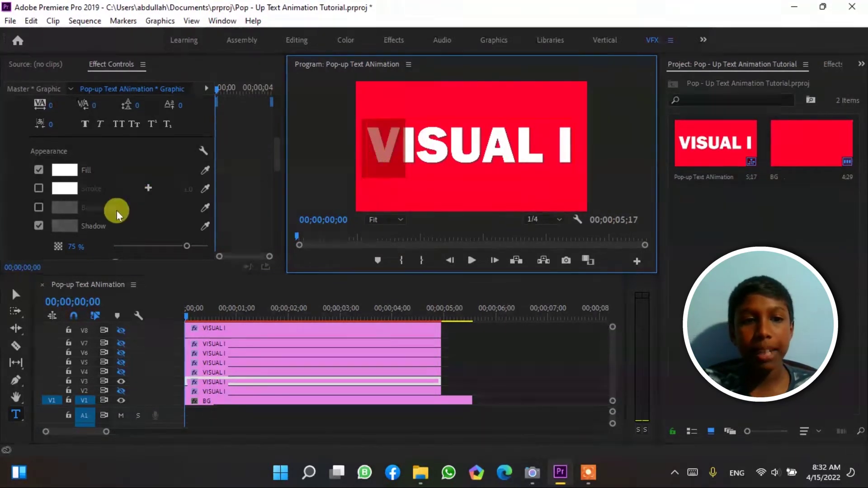
left_click(39, 170)
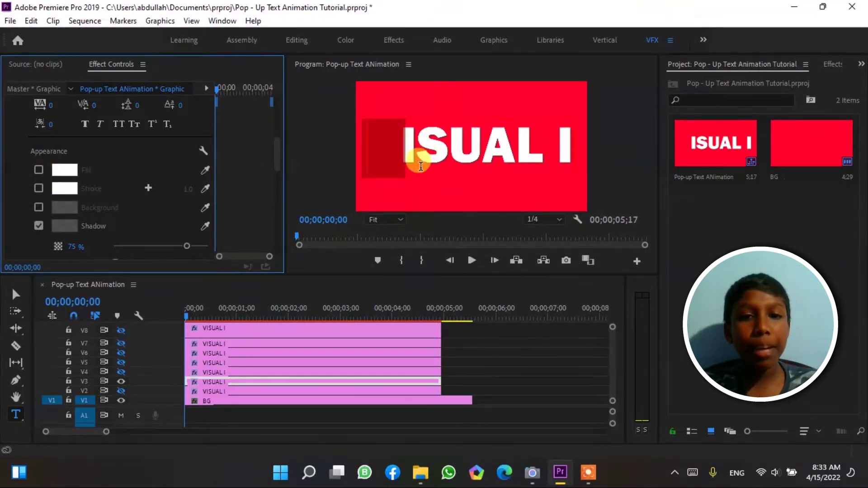
left_click_drag(421, 167, 583, 174)
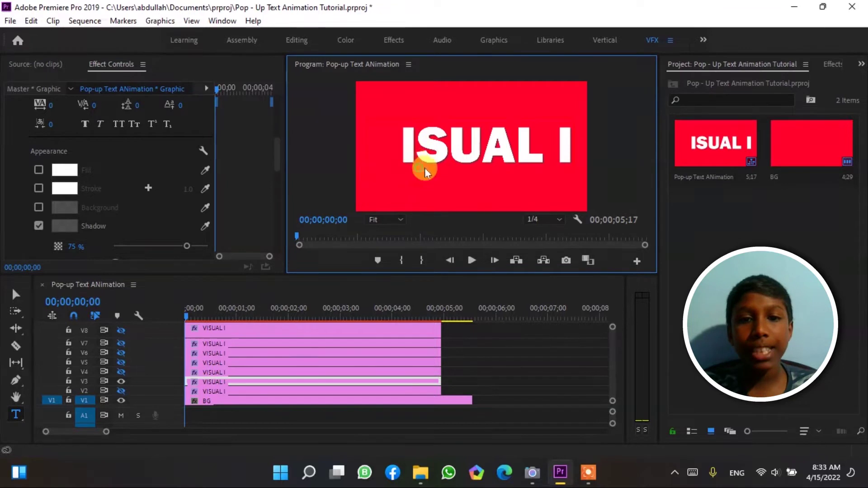
left_click(38, 170)
Step: Remove the fill from VI and UAL I on the V4 copy so only S remains
left_click(424, 157)
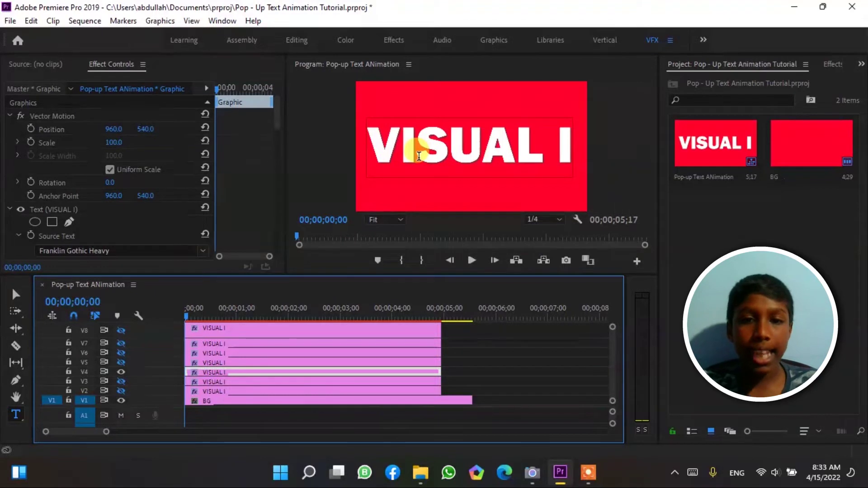
left_click_drag(419, 156, 362, 155)
scroll(272, 161, "down", 4)
scroll(103, 193, "down", 4)
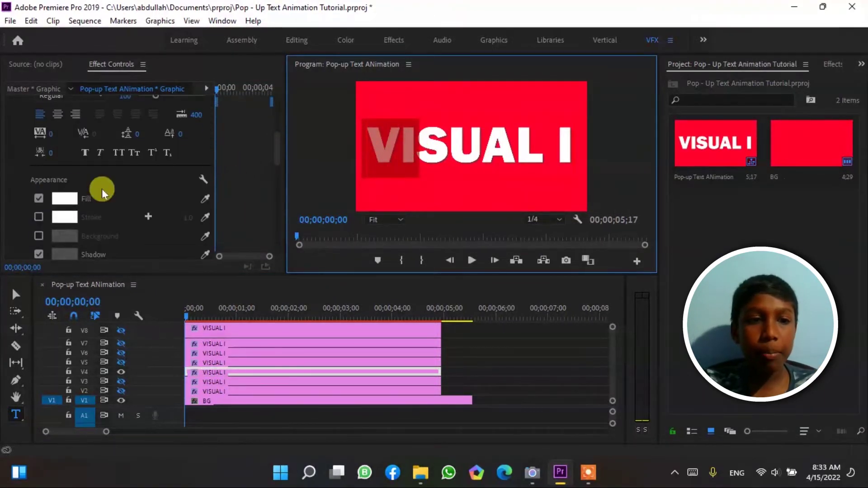
left_click(103, 194)
left_click_drag(448, 157, 577, 145)
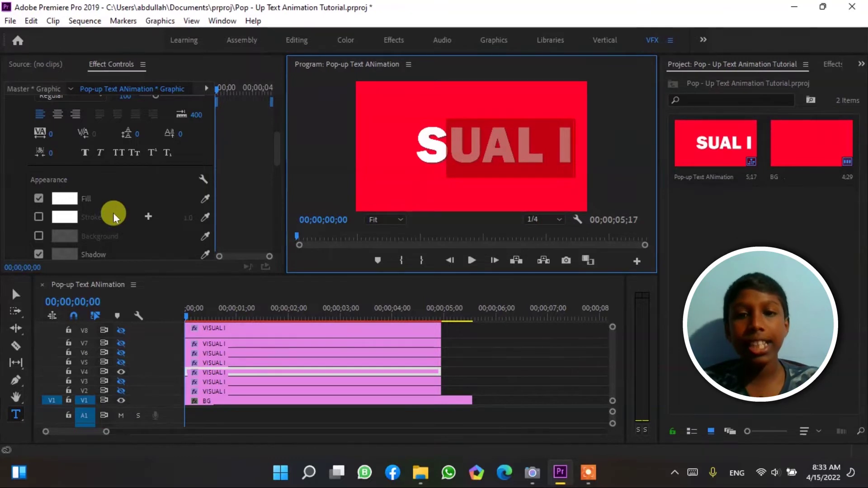
left_click(38, 199)
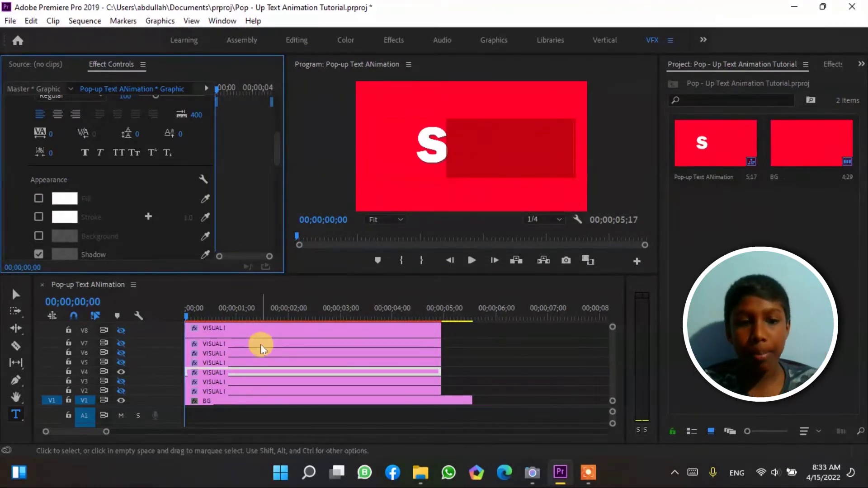
Step: Hide tracks V3 and V4 and show track V5 on its own
left_click(120, 381)
left_click(121, 371)
left_click(121, 362)
left_click(206, 362)
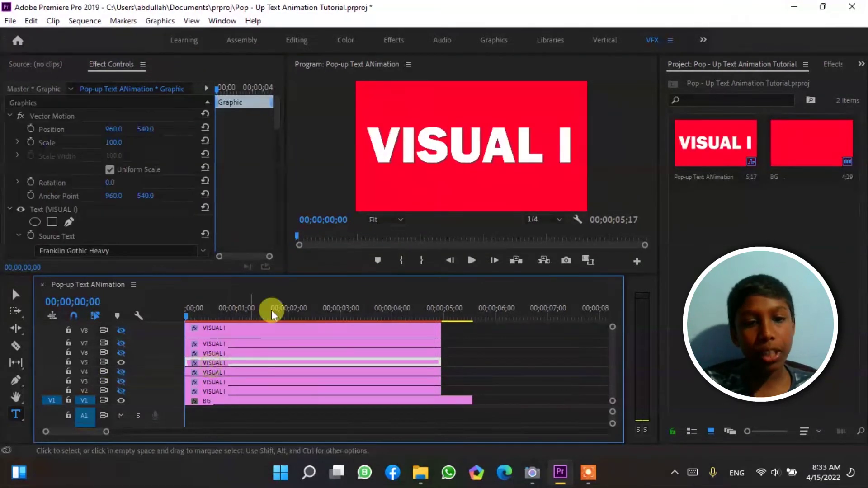
Step: Remove the fill from VIS on the V5 copy, then hide track V5
left_click_drag(452, 149, 362, 163)
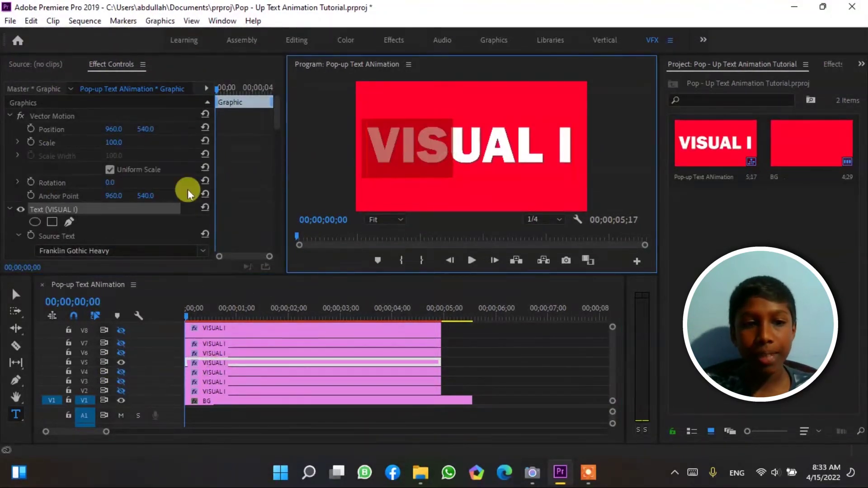
scroll(186, 189, "down", 3)
scroll(194, 202, "down", 2)
left_click(38, 246)
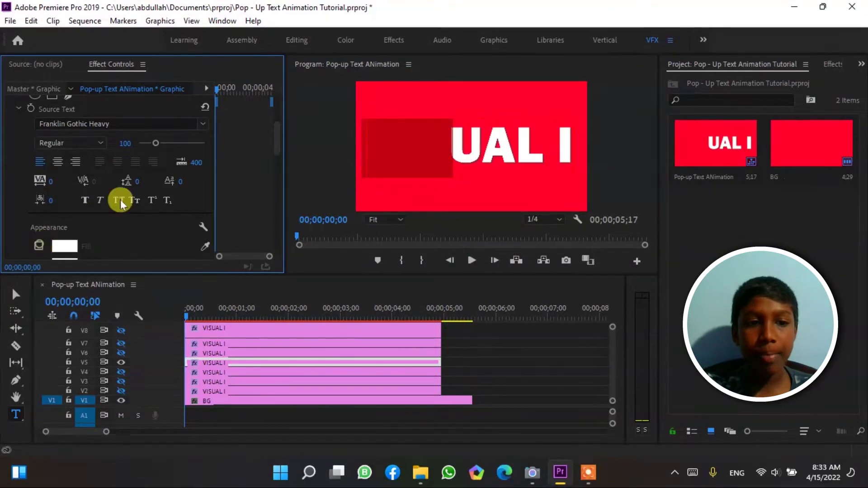
left_click(121, 363)
Step: Strip the V8 copy's fill down to the final I, then show tracks V7 and V6
left_click(120, 330)
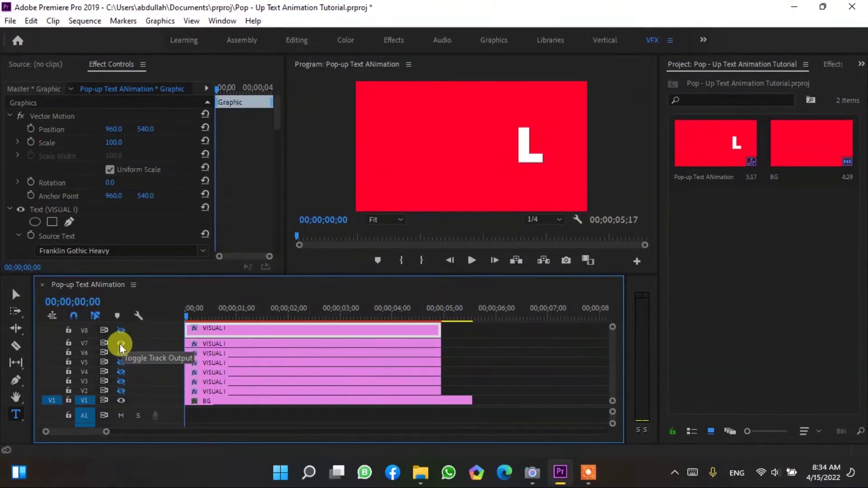
left_click(486, 162)
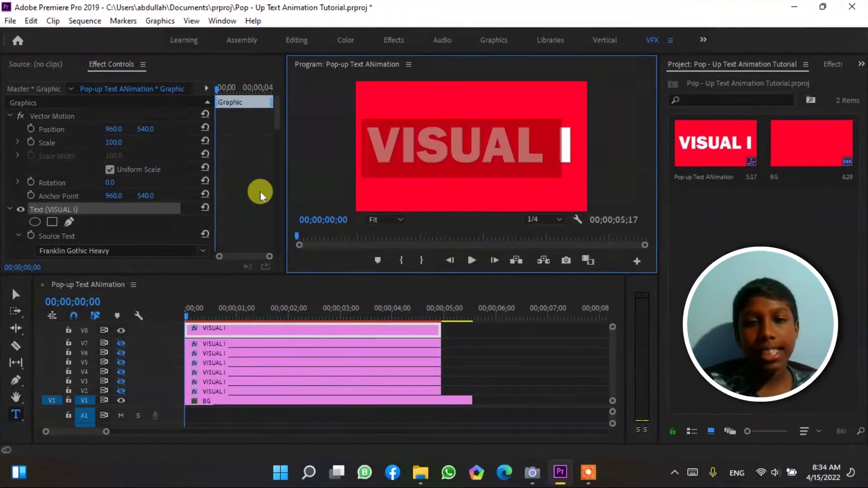
scroll(260, 192, "down", 3)
scroll(196, 186, "down", 3)
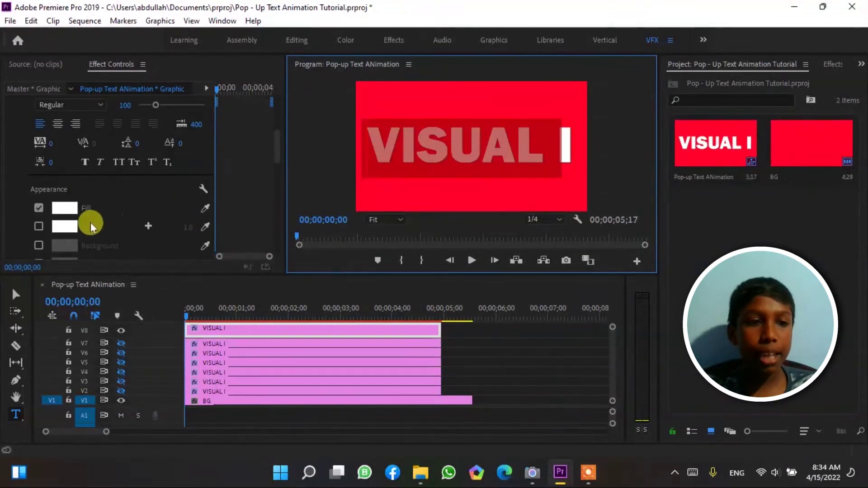
left_click(38, 206)
left_click(508, 376)
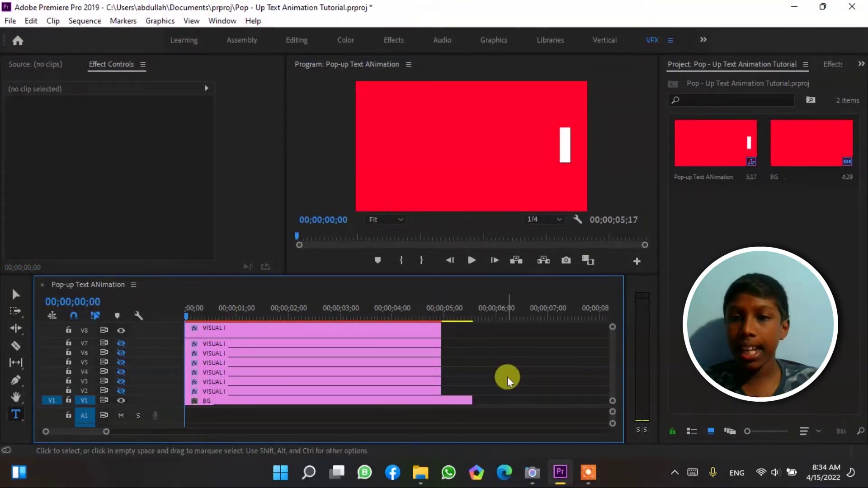
left_click(121, 344)
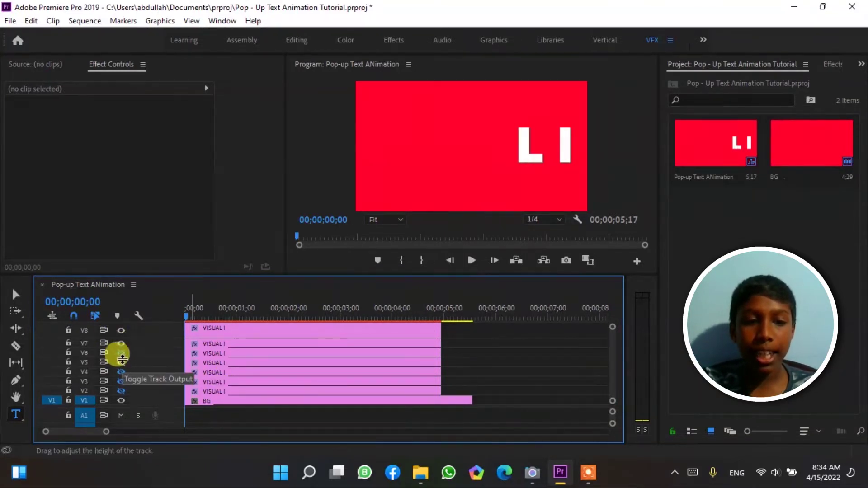
left_click(121, 353)
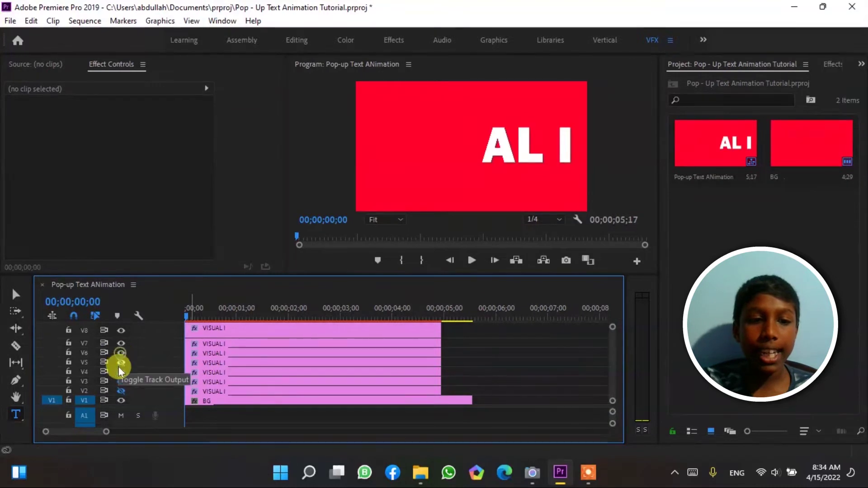
Step: Turn track output back on for V5 through V2 and select the V2 VISUAL I clip
left_click(121, 363)
left_click(120, 372)
left_click(121, 381)
left_click(120, 391)
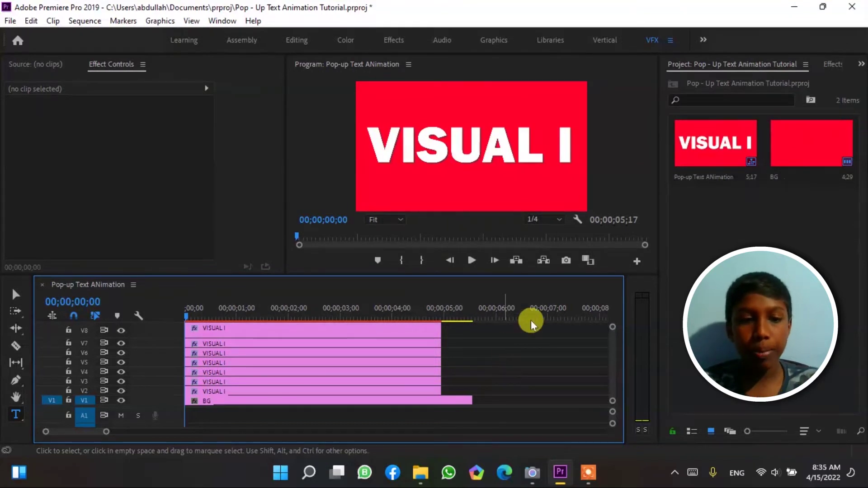
left_click(431, 389)
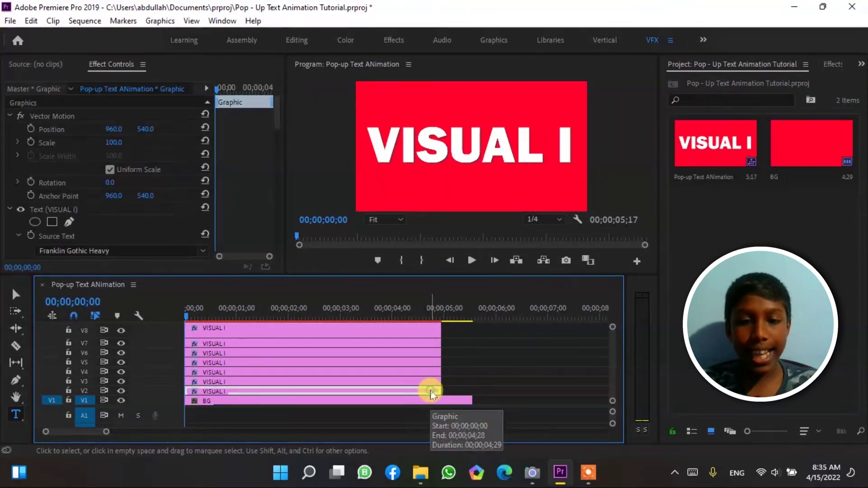
left_click(832, 64)
Step: Apply the Transform effect to the V2 clip and enable Scale keyframing
left_click(713, 83)
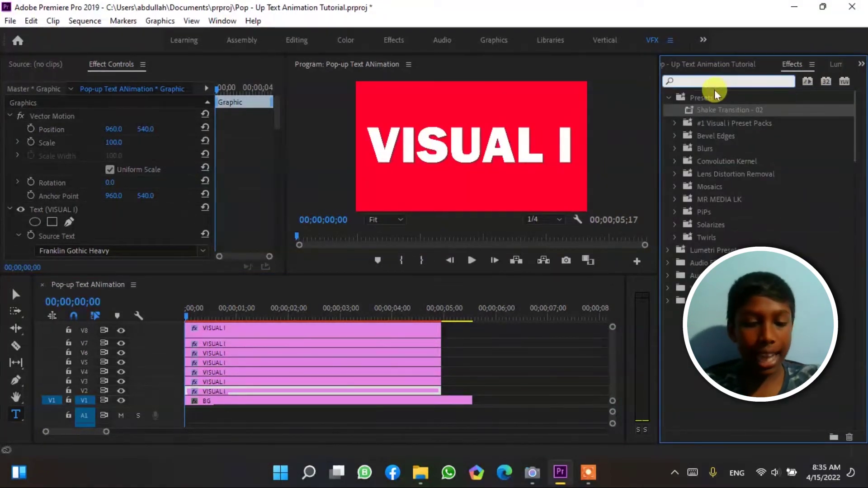
type("transform")
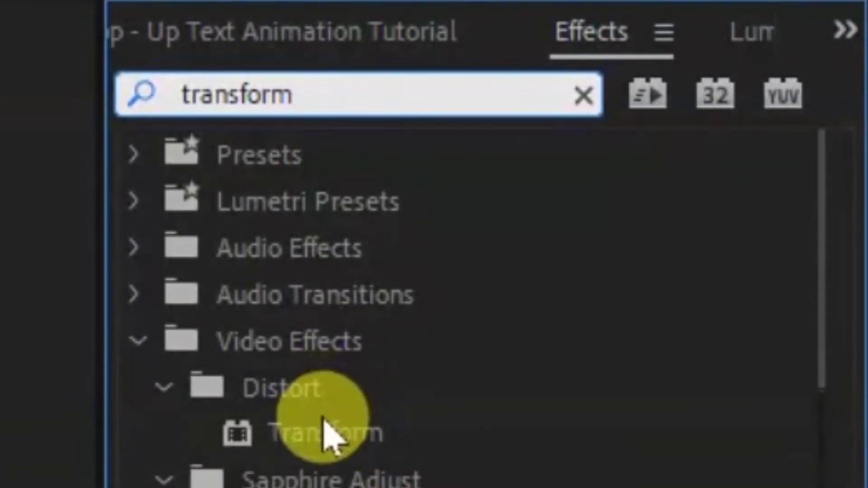
mouse_move(327, 423)
left_mouse_down()
mouse_move(403, 351)
mouse_move(425, 389)
left_mouse_up()
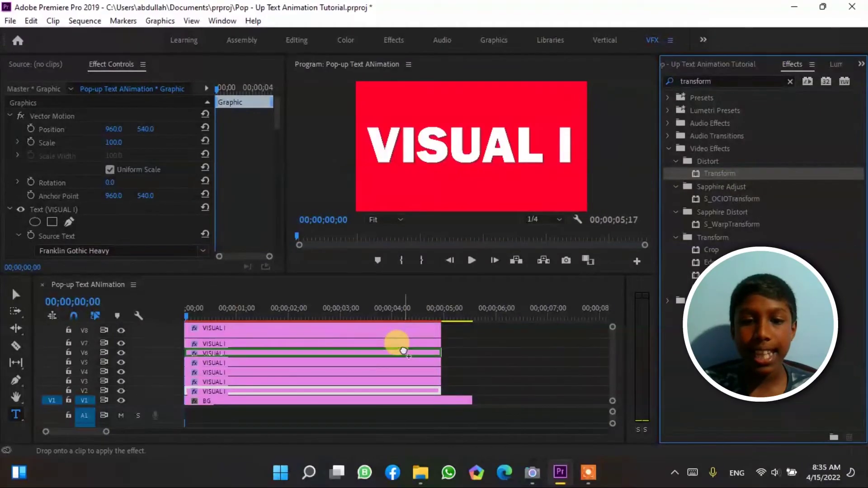
scroll(259, 197, "down", 5)
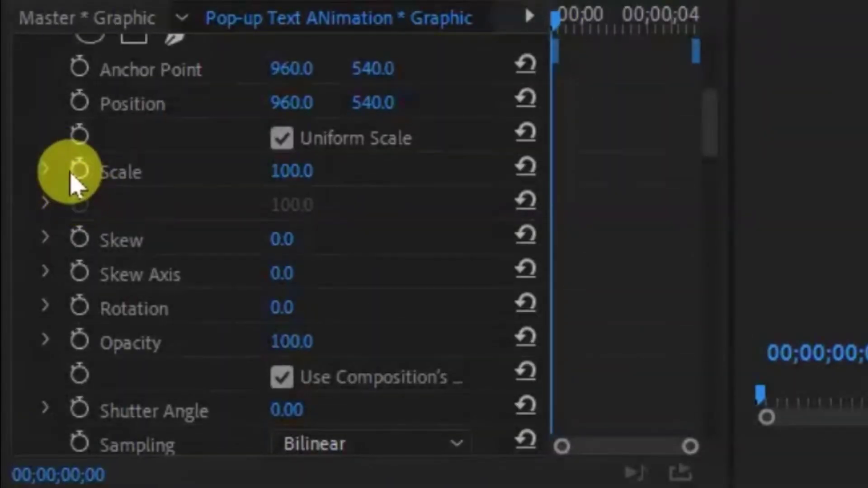
left_click(79, 171)
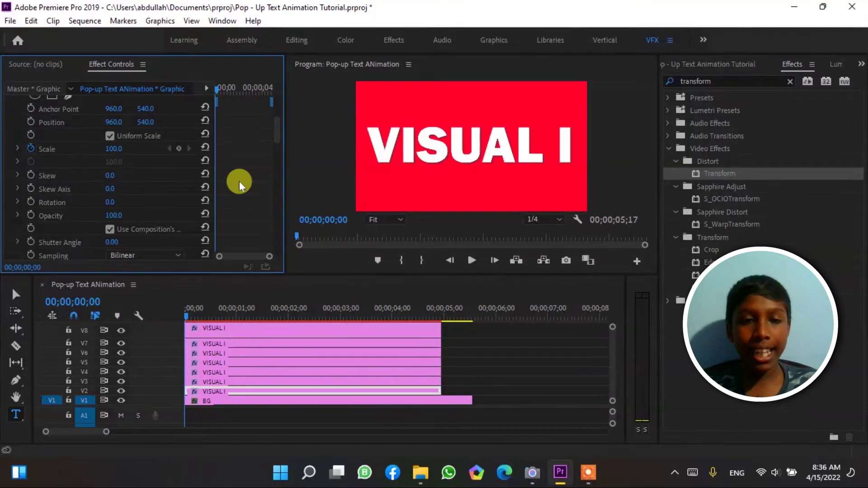
Step: Keyframe Scale at 0 on the first frame and 110 five frames later
left_click(114, 149)
type("0")
key("Return")
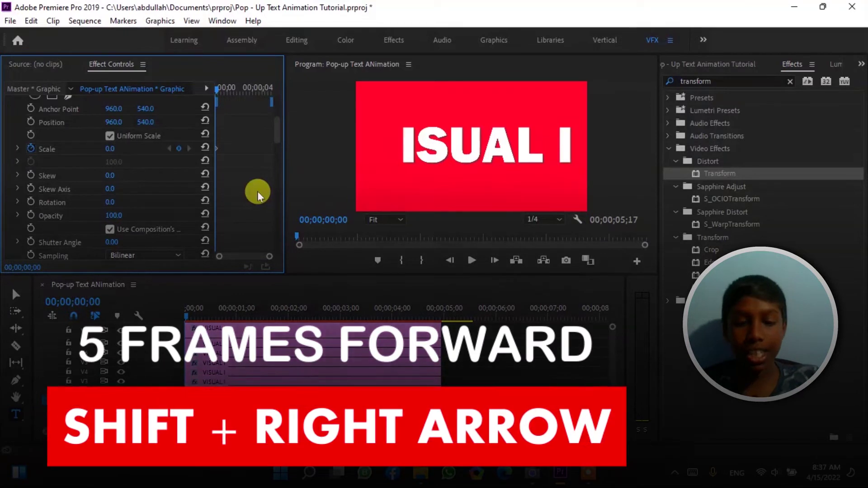
key("shift+Right")
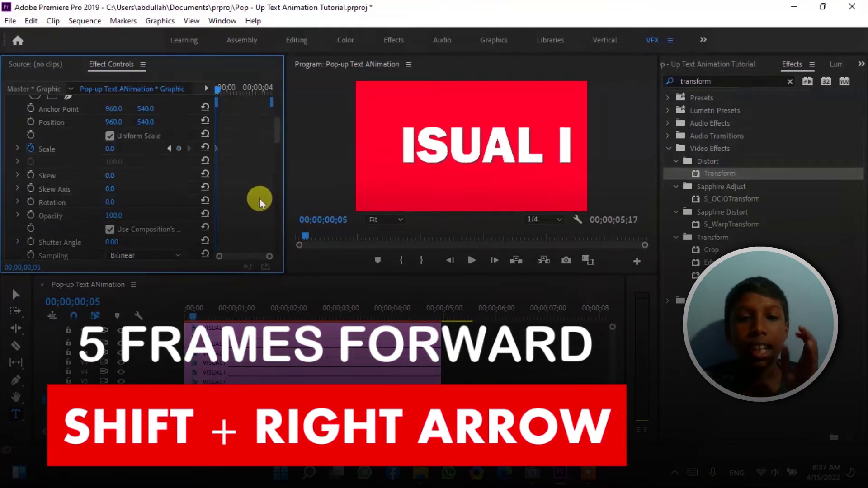
left_click(114, 149)
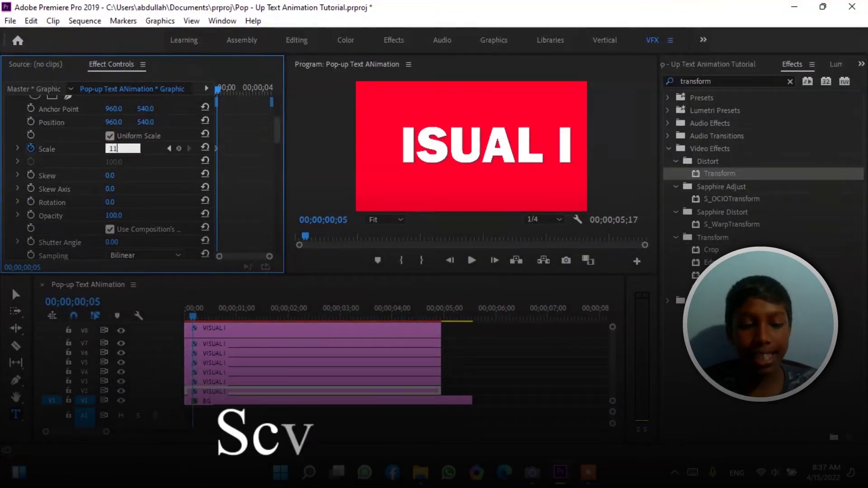
type("110")
key("Return")
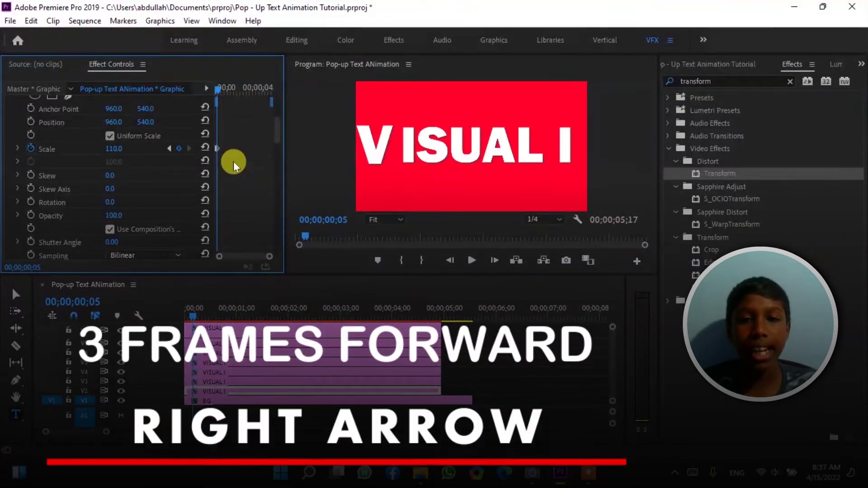
Step: Add a Scale keyframe of 100 at frame 8 and return to the sequence start
key("Right")
key("Right")
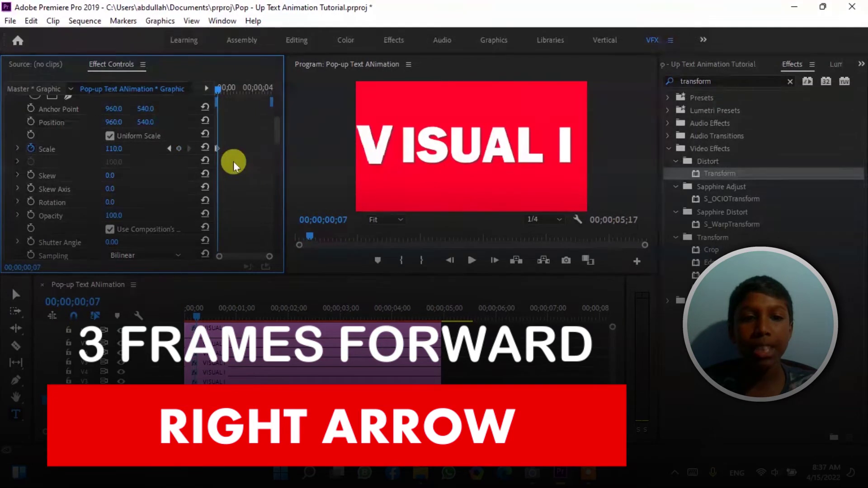
key("Right")
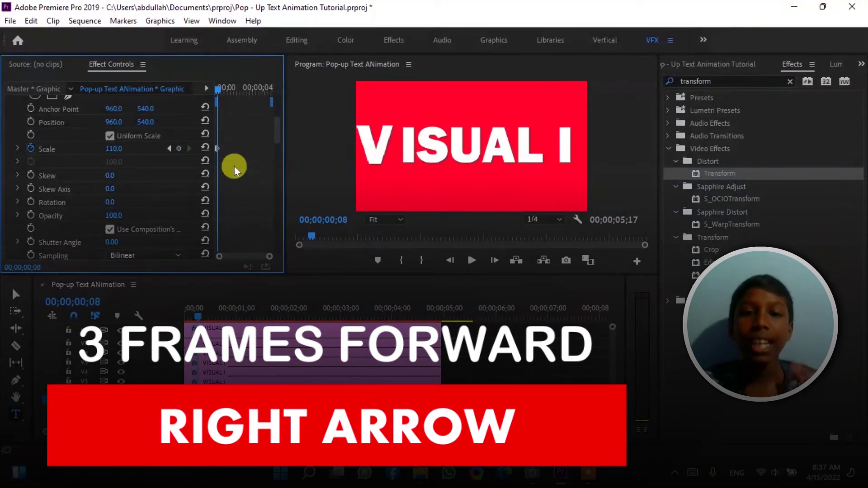
left_click(206, 147)
left_click(218, 87)
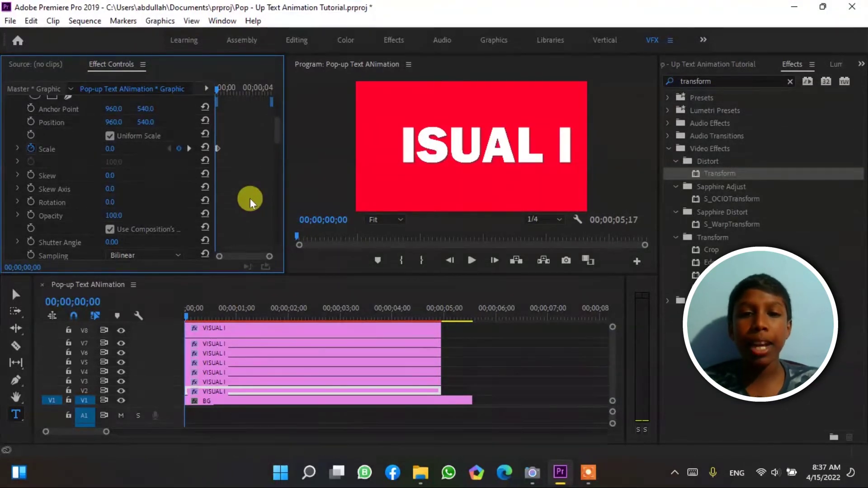
Step: Play back the V pop-in, then set the Transform Shutter Angle to 180
key("space")
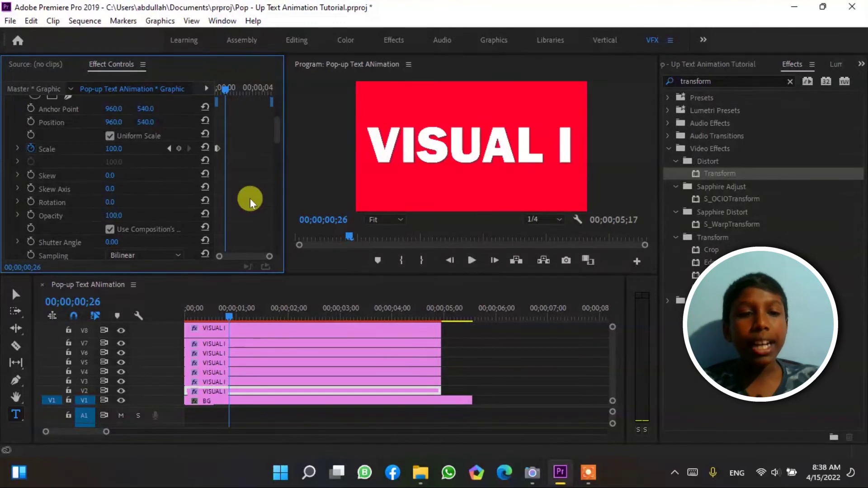
scroll(251, 198, "down", 3)
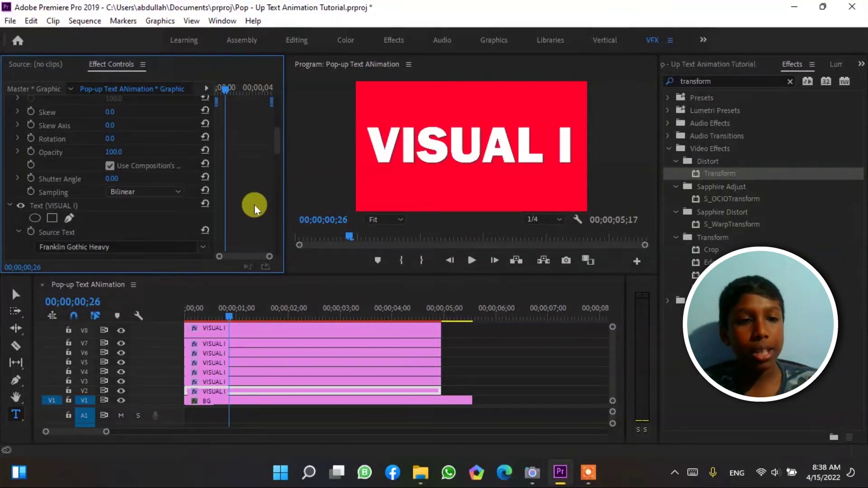
scroll(246, 190, "up", 1)
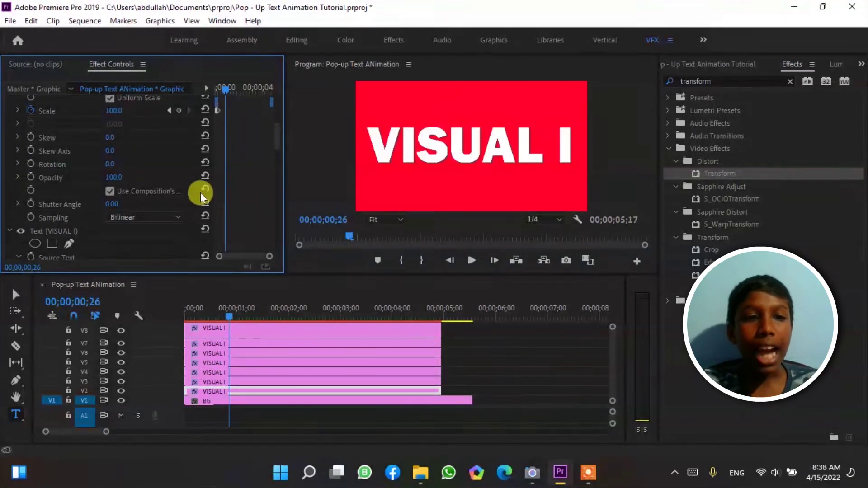
left_click(156, 191)
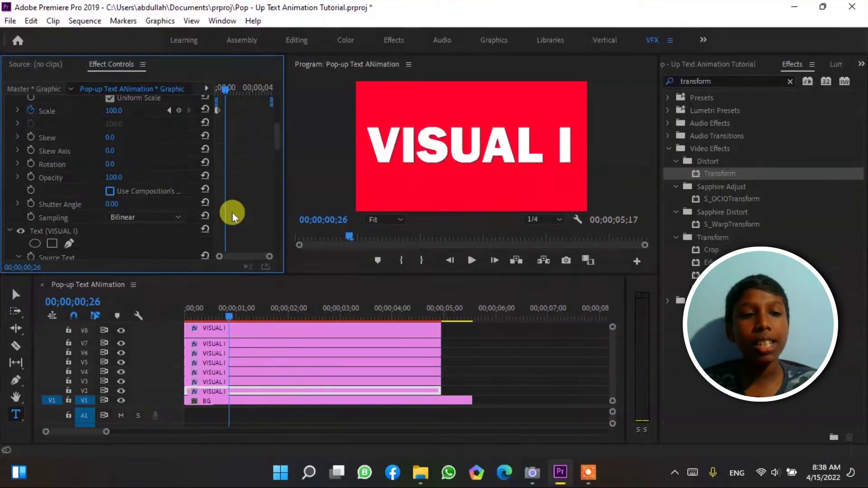
left_click(149, 195)
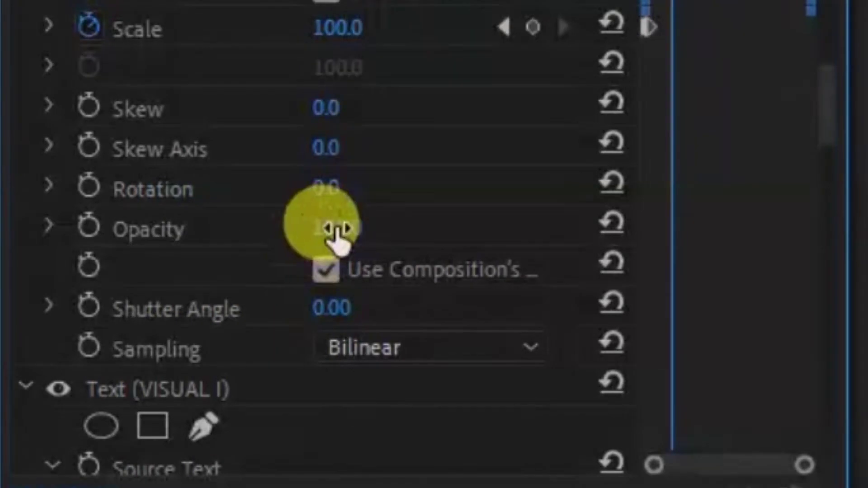
left_click(331, 308)
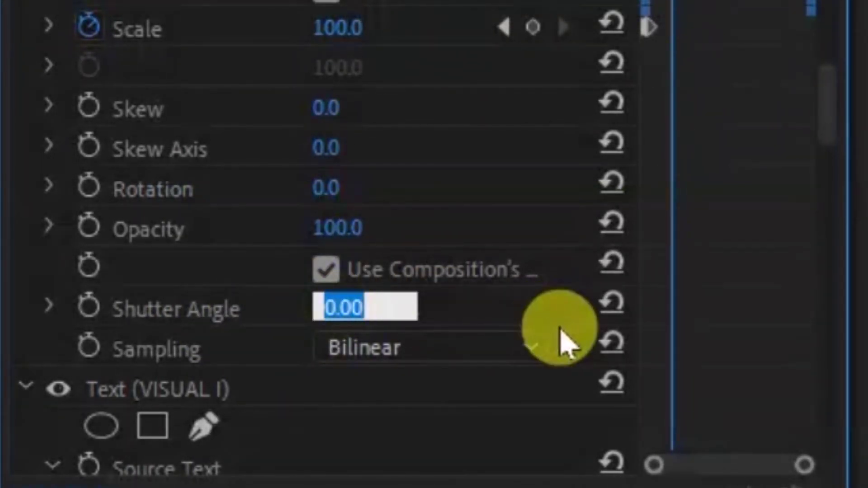
type("180")
key("Return")
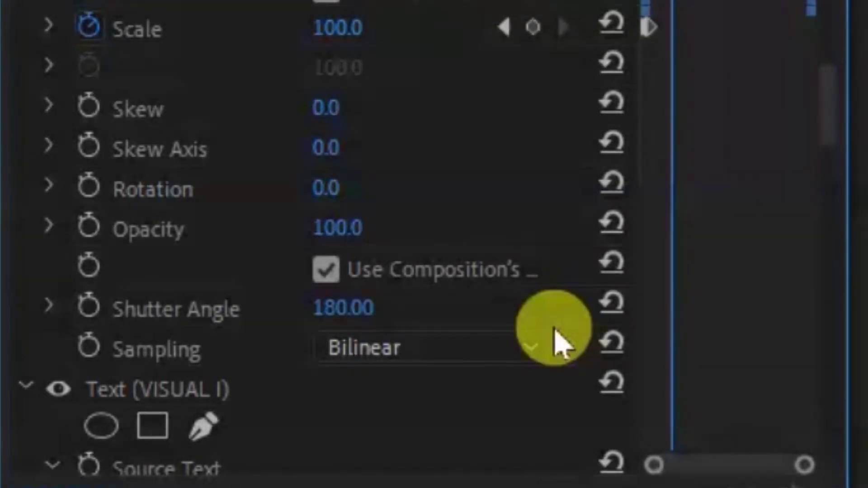
Step: Uncheck Use Composition's Shutter Angle and step to frame 4 to see the blurred V
left_click(334, 274)
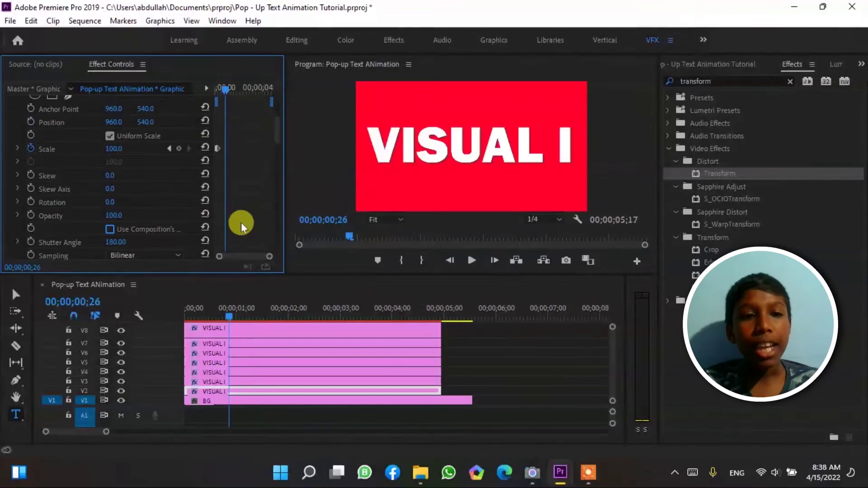
left_click_drag(230, 94, 217, 91)
left_click(447, 267)
key("Right")
key("Right")
key("Right")
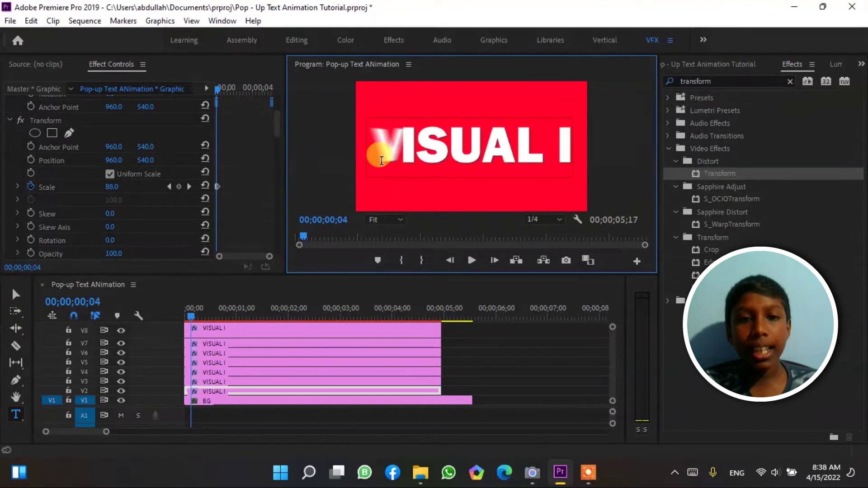
Step: Replay the motion-blurred V pop-in, then move the playhead to about 00;00;04;29
left_click(246, 196)
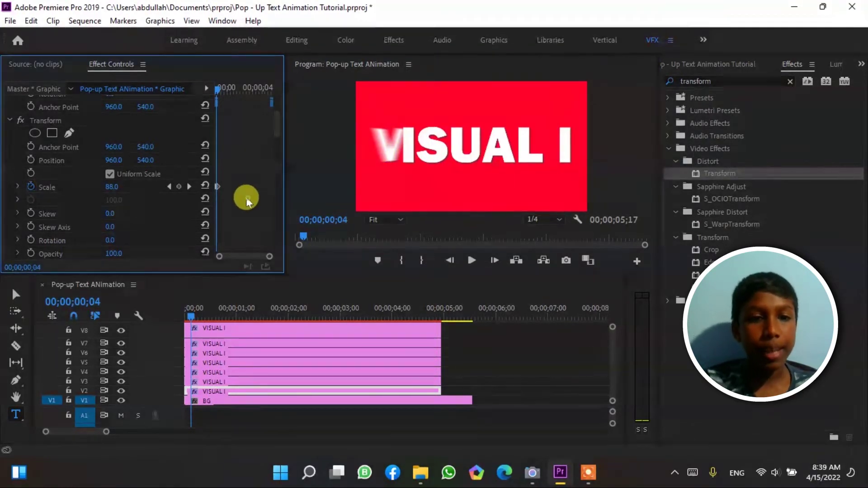
key("space")
key("space")
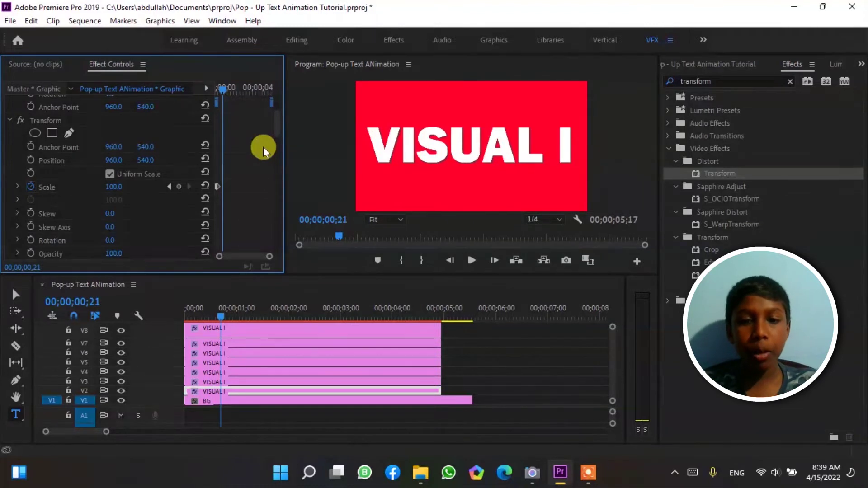
left_click(442, 313)
left_click(494, 261)
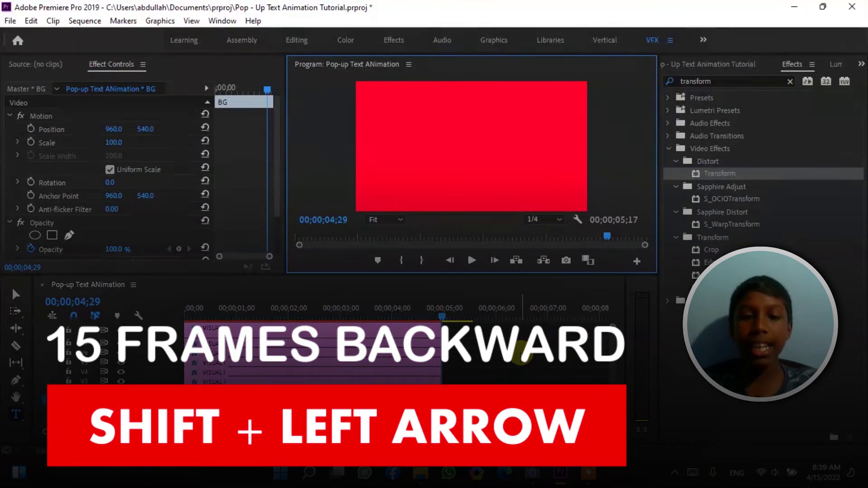
Step: Select the V2 VISUAL I clip and add a Scale keyframe of 100 at 4;14
key("shift+Left")
key("shift+Left")
key("shift+Left")
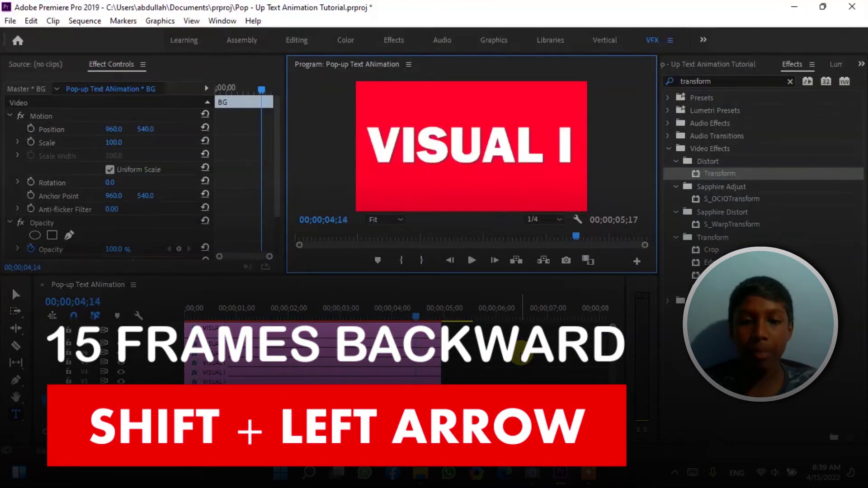
left_click(482, 393)
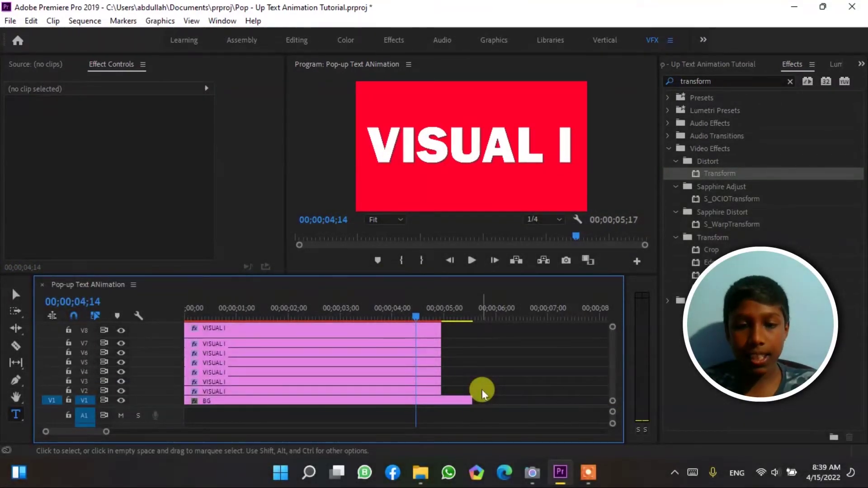
left_click(427, 394)
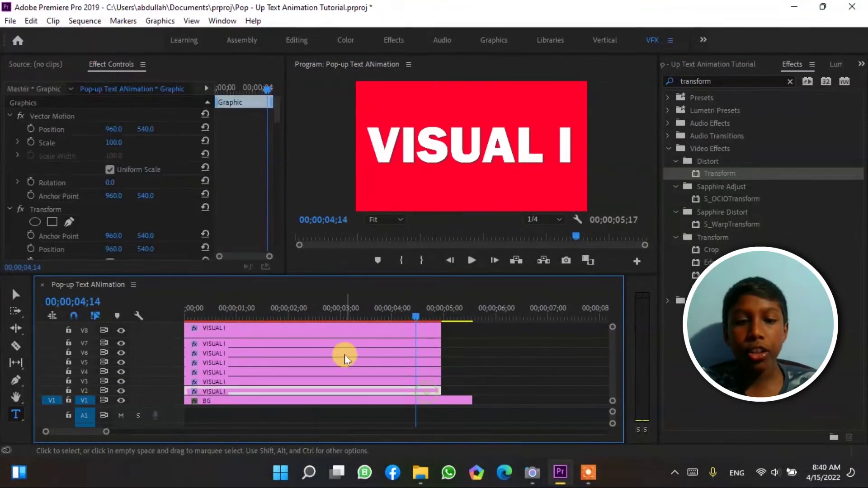
scroll(257, 192, "down", 5)
scroll(256, 192, "down", 1)
scroll(245, 194, "down", 1)
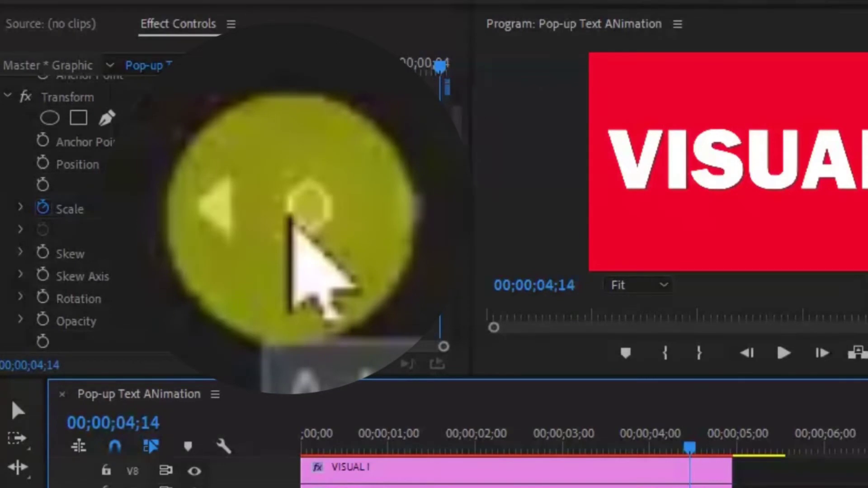
left_click(290, 217)
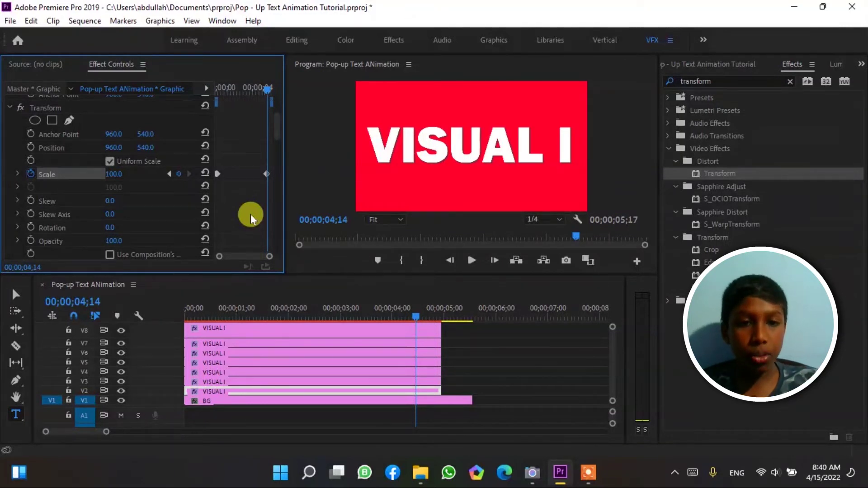
Step: Keyframe the V's Scale at 110 at 4;17 and 0 at 4;22
key("Right")
key("Right")
key("Right")
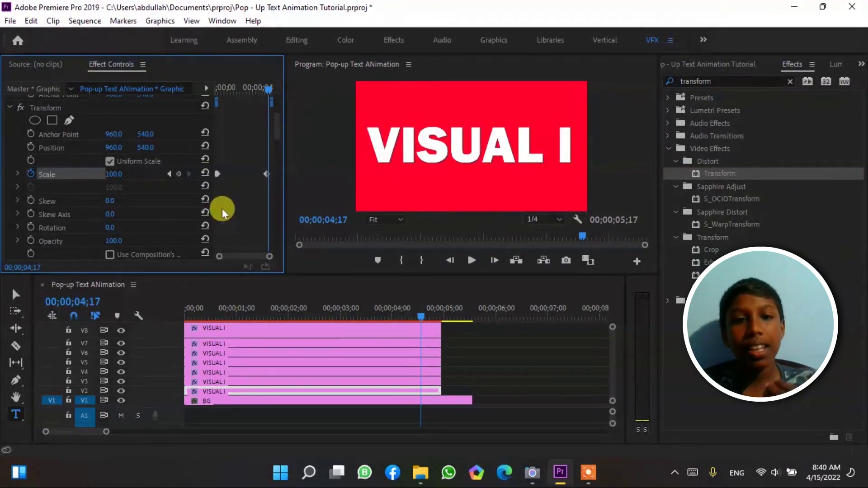
left_click(117, 176)
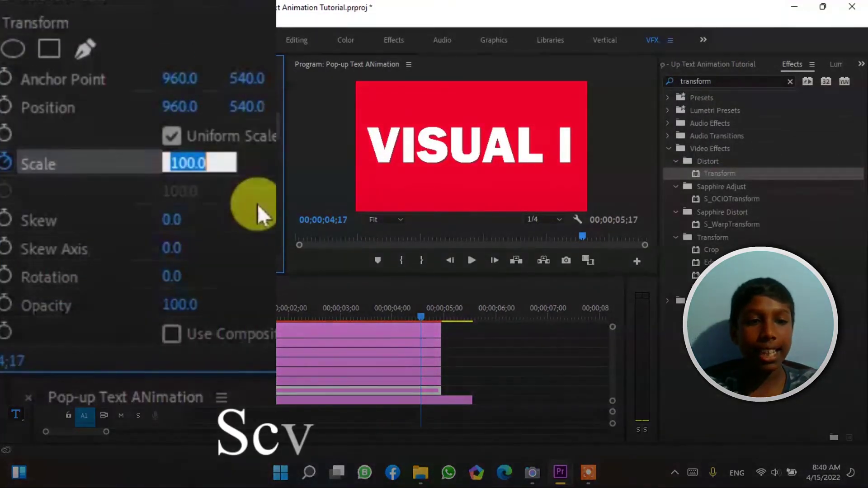
type("110")
left_click(257, 204)
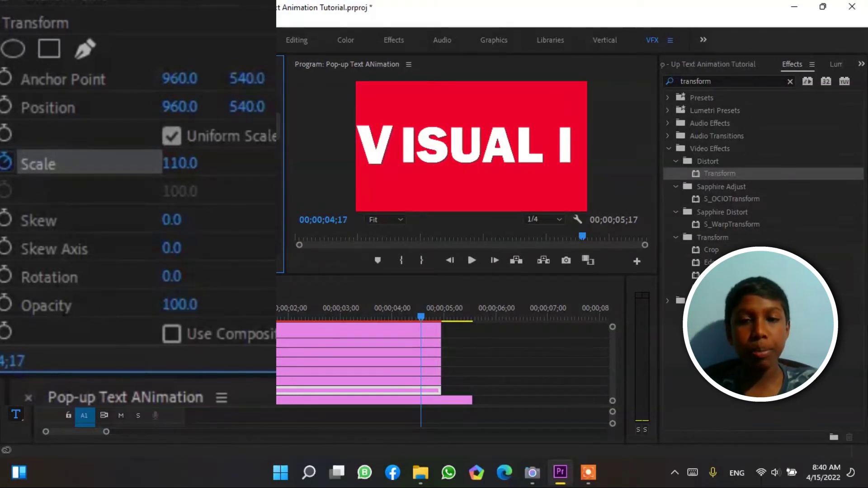
key("shift+Right")
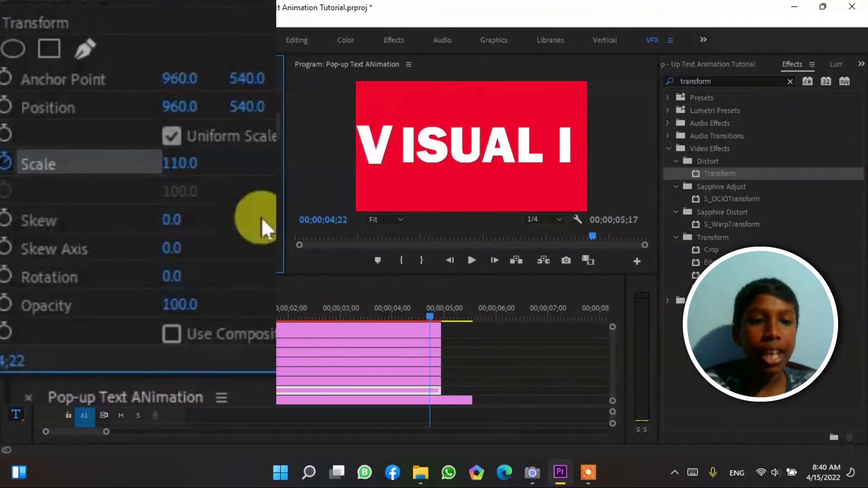
left_click(194, 165)
type("0")
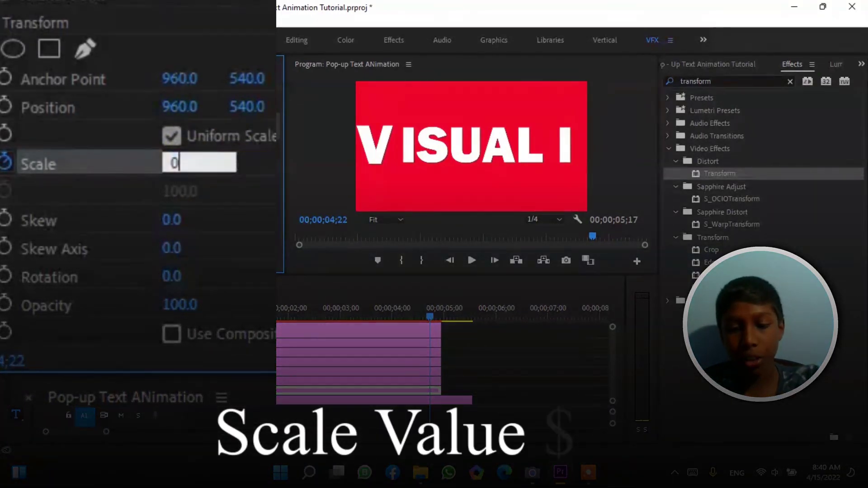
key("Return")
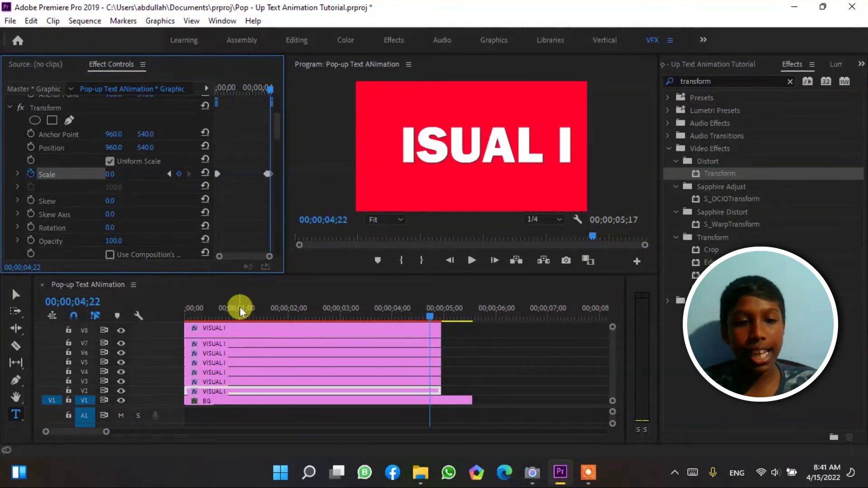
Step: Preview the pop-out from the sequence start, then marquee-select the Scale keyframes
left_click_drag(241, 308, 153, 316)
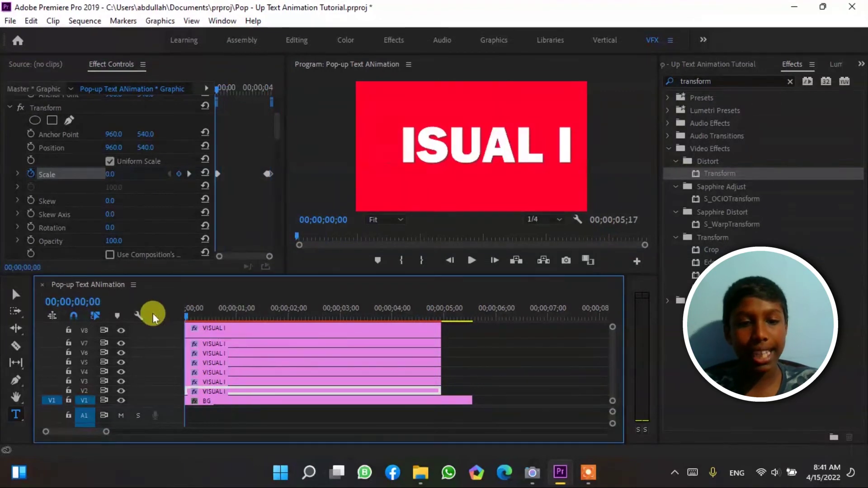
key("space")
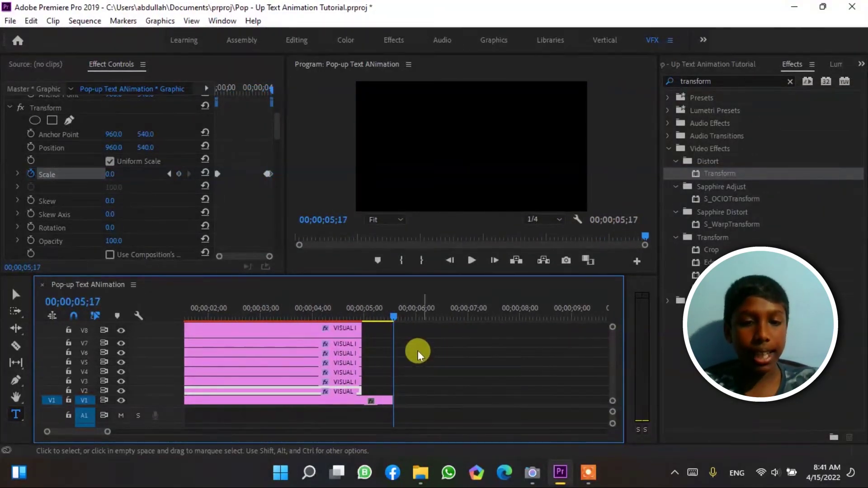
left_click_drag(344, 311, 14, 300)
left_click(246, 206)
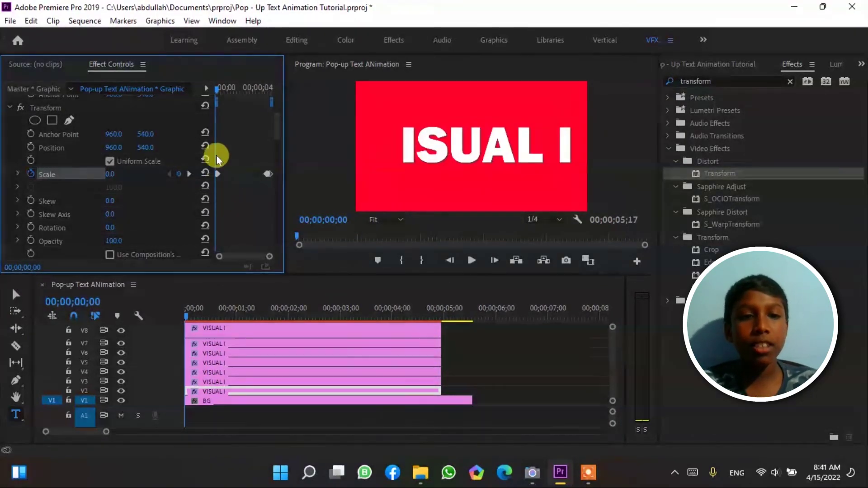
left_click_drag(221, 153, 331, 204)
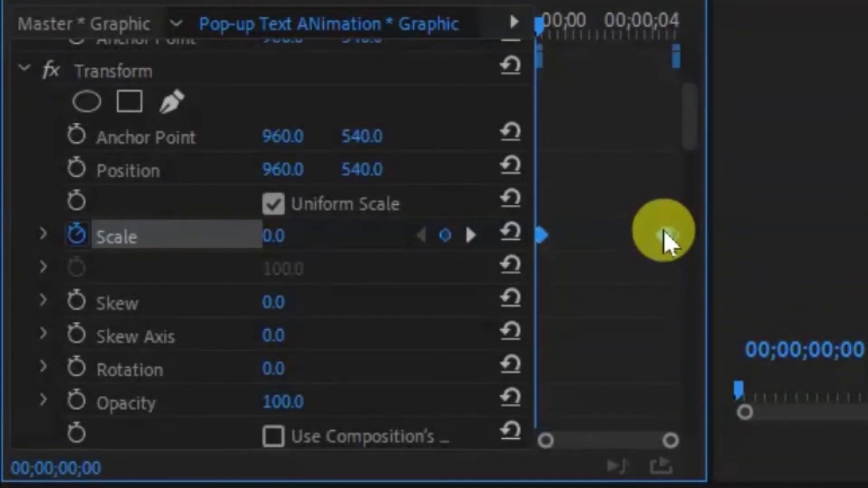
Step: Apply Ease Out to the selected Scale keyframes and play back the smoother pop
right_click(665, 234)
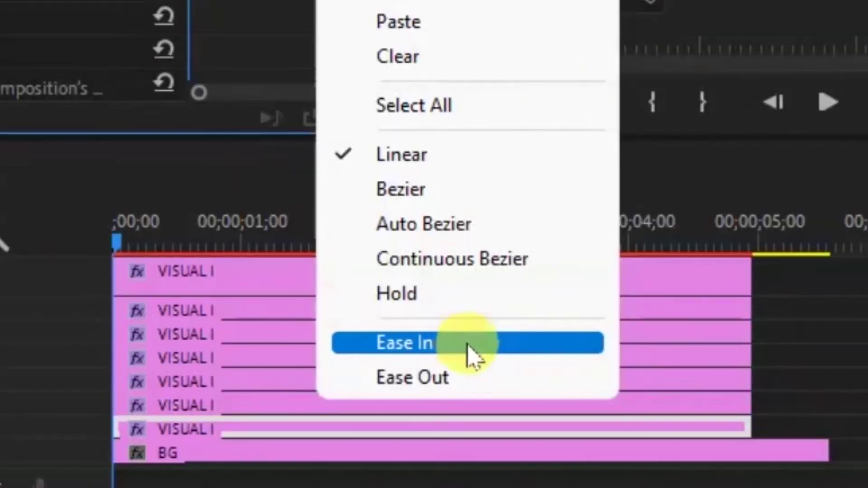
left_click(471, 383)
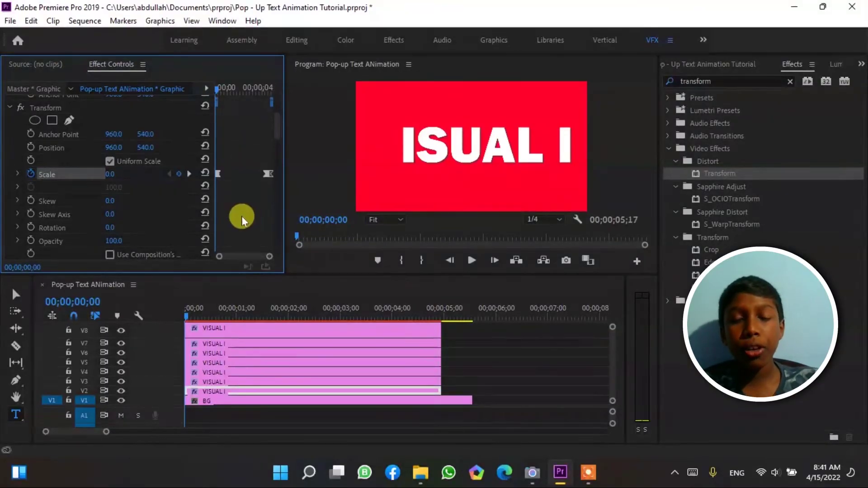
key("space")
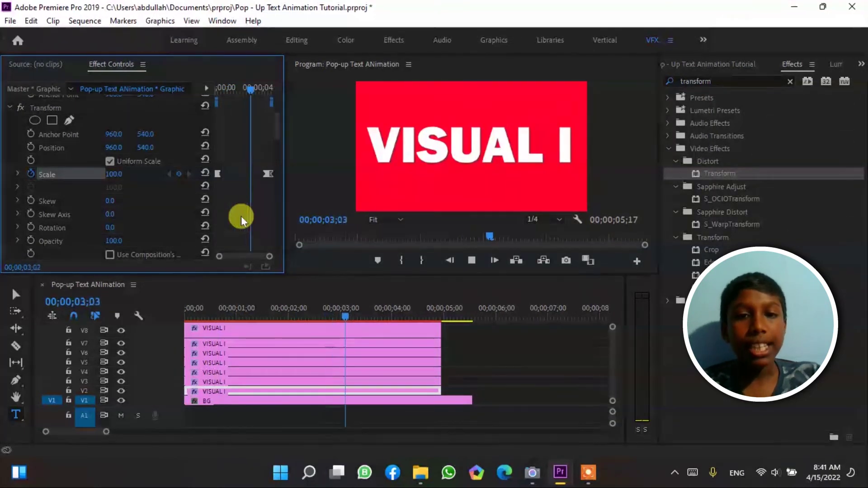
left_click(170, 310)
key("Home")
left_click(496, 351)
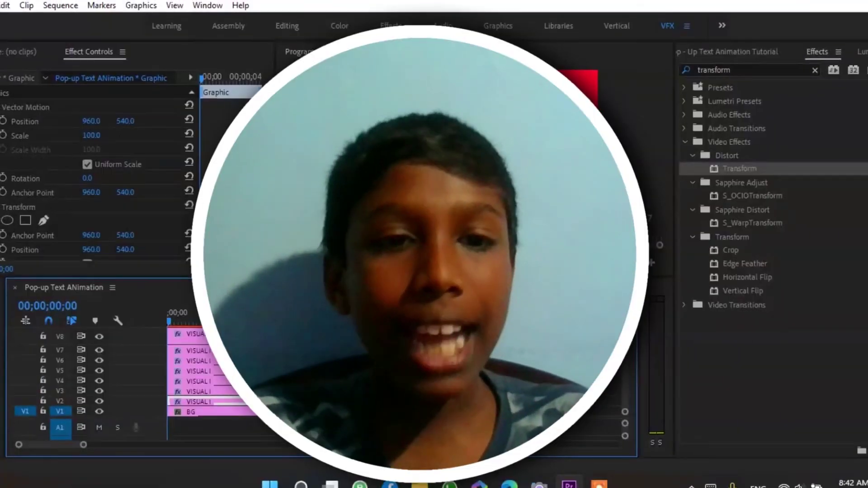
scroll(78, 163, "down", 1)
left_click(104, 137)
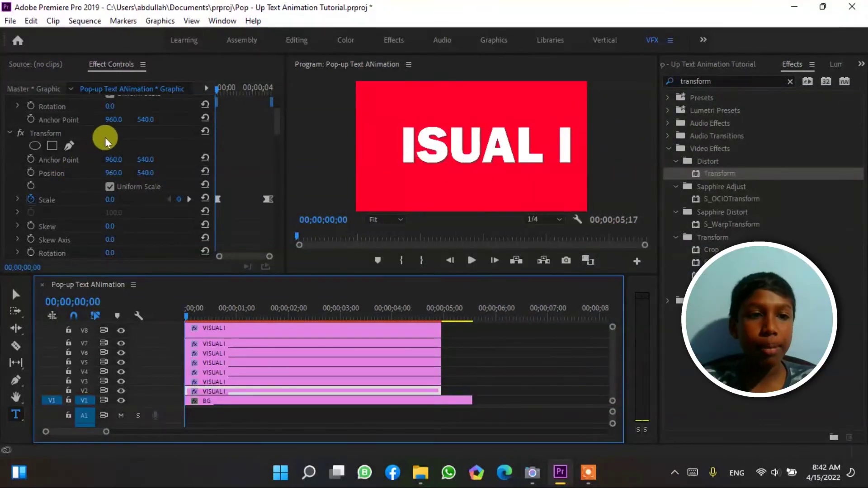
left_click(10, 133)
left_click(59, 140)
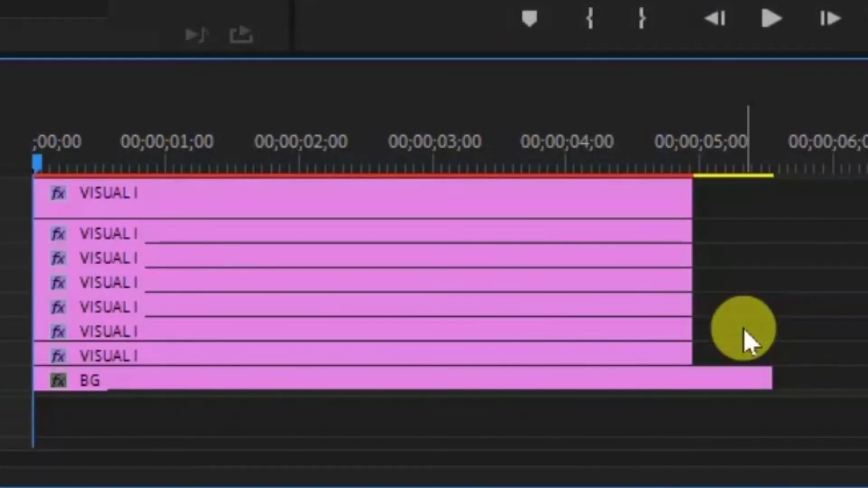
left_click_drag(742, 337, 92, 132)
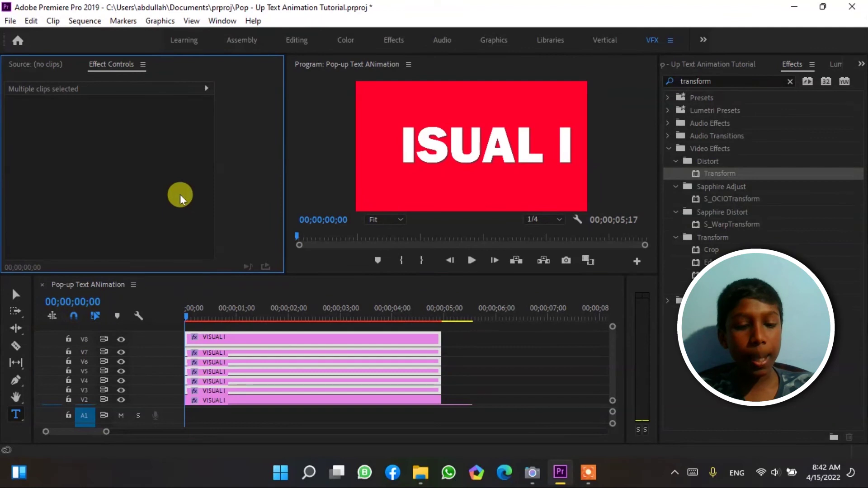
left_click(462, 376)
key("space")
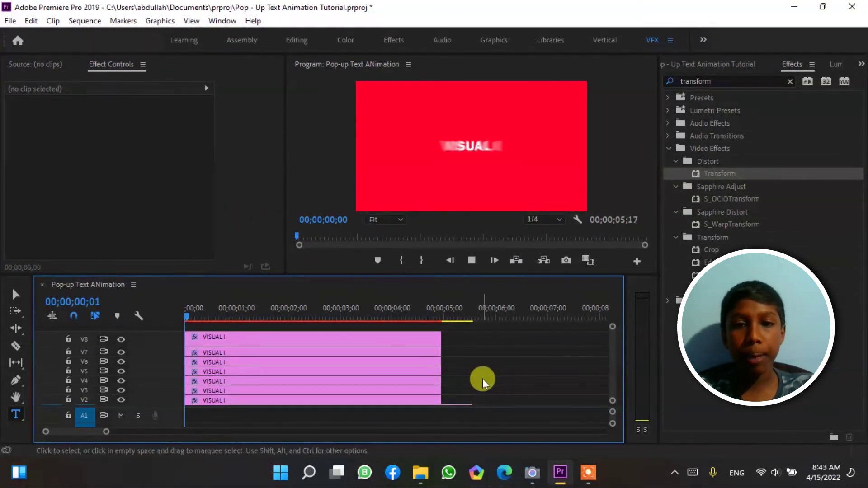
key("space")
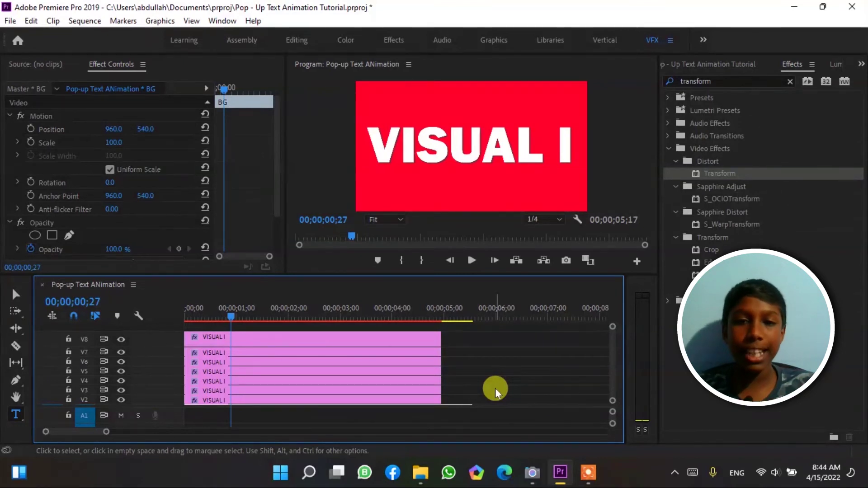
Step: Nudge the V3 VISUAL I clip and the next clips up progressively later by frames
left_click(427, 391)
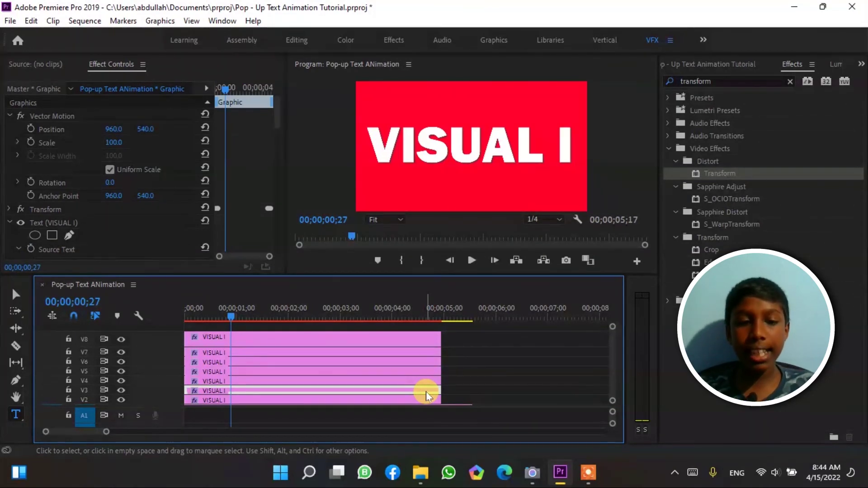
key("alt+Right")
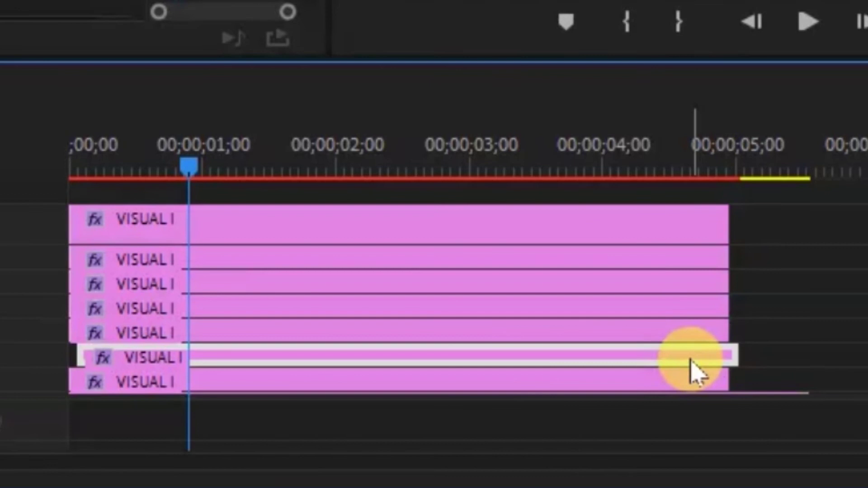
left_click(660, 330)
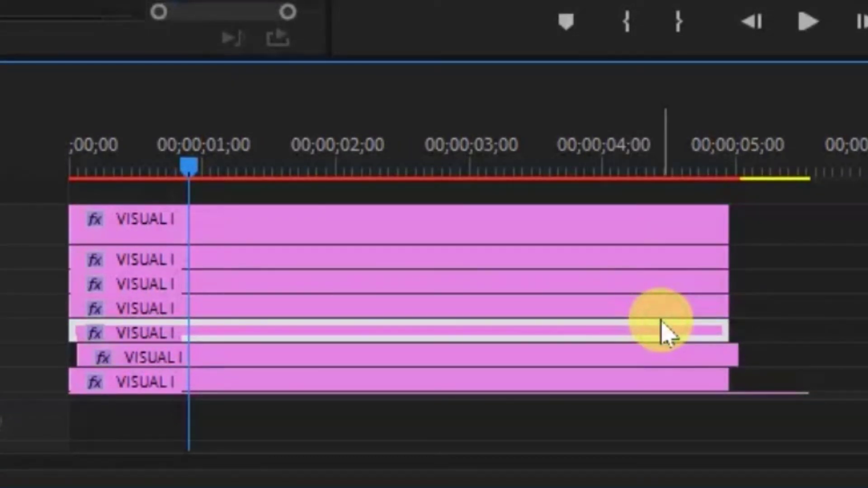
key("alt+Right")
key("alt+Right")
key("alt+Right")
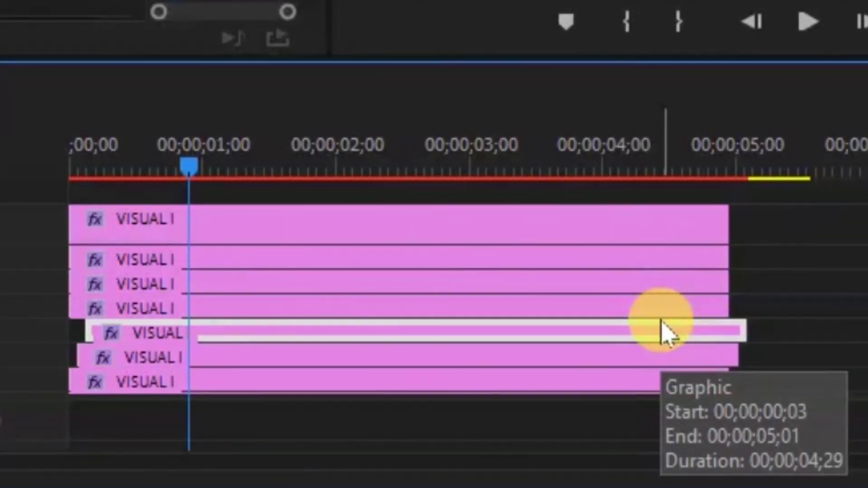
left_click(639, 308)
key("alt+Right")
key("alt+Right")
key("alt+Right")
left_click(635, 282)
Step: Nudge the V6 and top VISUAL I clips later, then check the staircase from start to end
key("alt+Right")
key("alt+Right")
key("alt+Right")
left_click(445, 226)
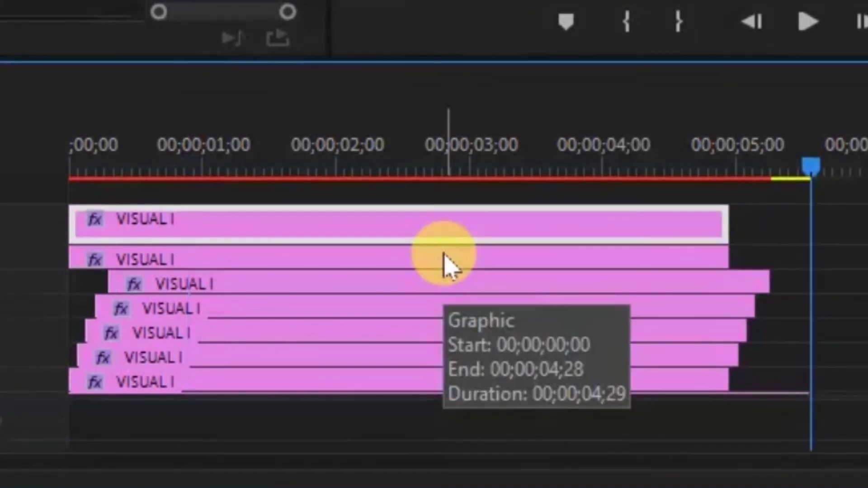
left_click(446, 265)
key("alt+Right")
key("alt+Right")
key("alt+Right")
left_click(403, 228)
key("alt+Right")
key("alt+Right")
key("alt+Right")
key("Home")
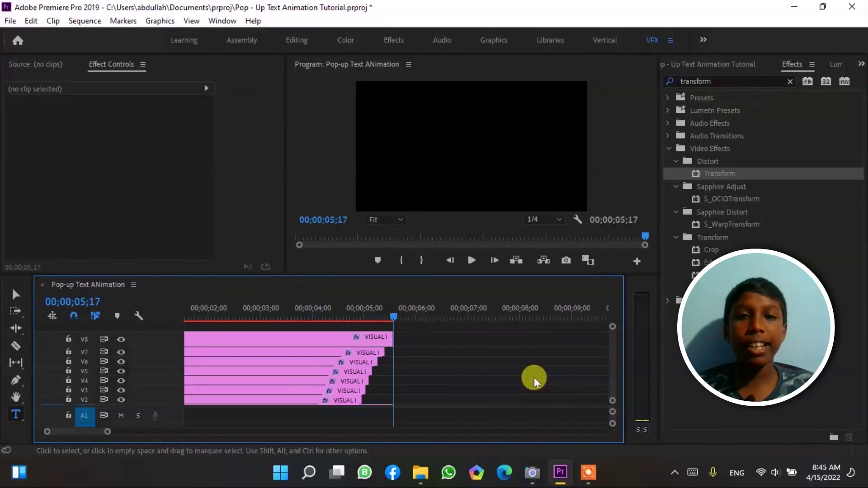
key("Home")
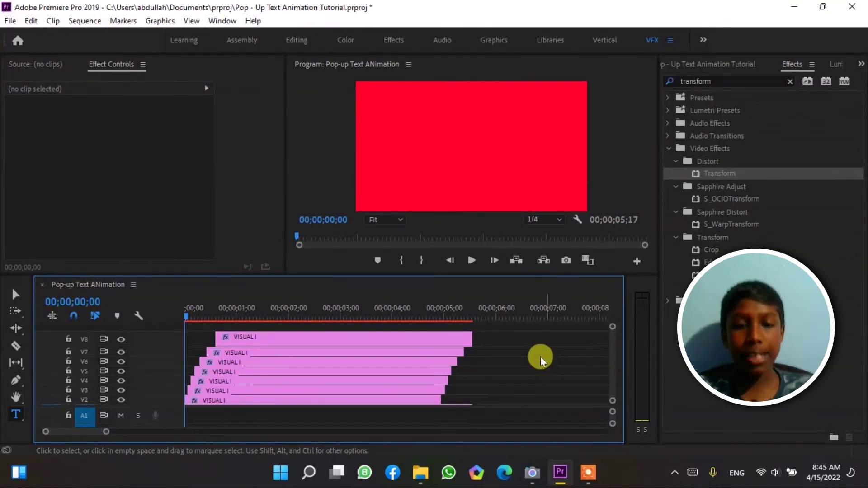
left_click(506, 308)
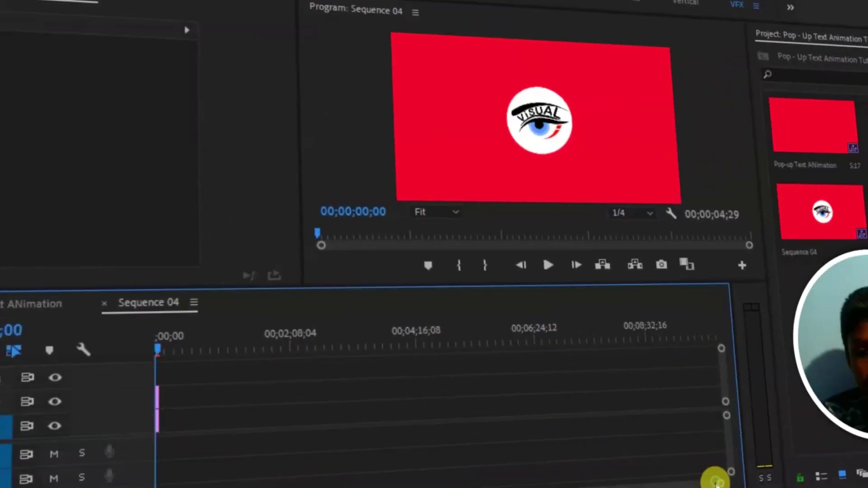
Step: Apply the Transform effect to the Visual i Logo Circle.png clip in Sequence 04
left_click(361, 351)
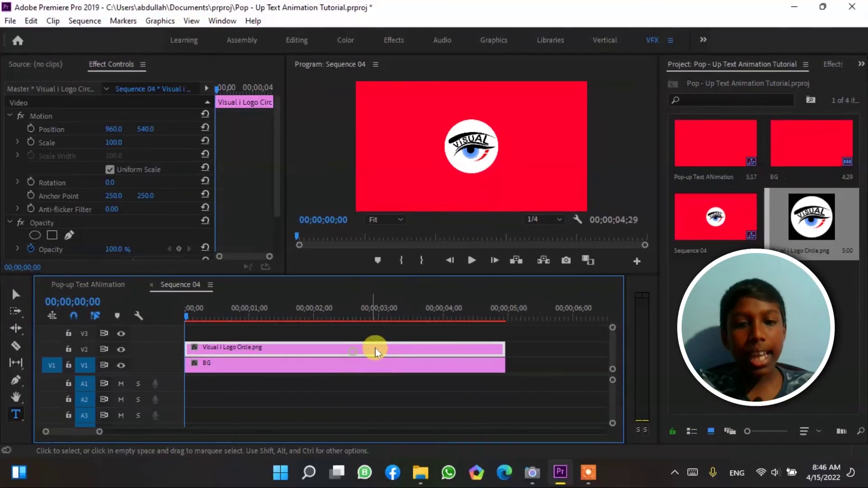
left_click(826, 63)
left_click_drag(739, 172, 379, 347)
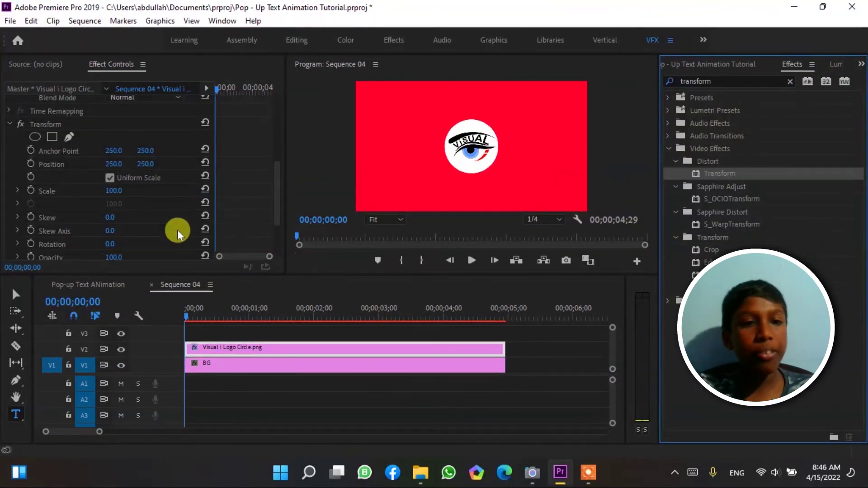
Step: Keyframe the logo's Scale at 0 on the first frame, 110 at frame 5, and 100 at frame 7
left_click(31, 191)
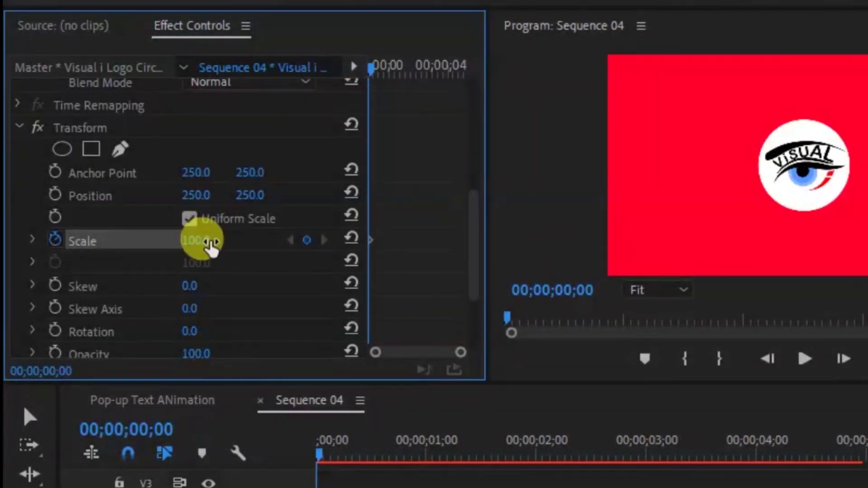
left_click(210, 242)
type("0")
key("Return")
left_click(399, 270)
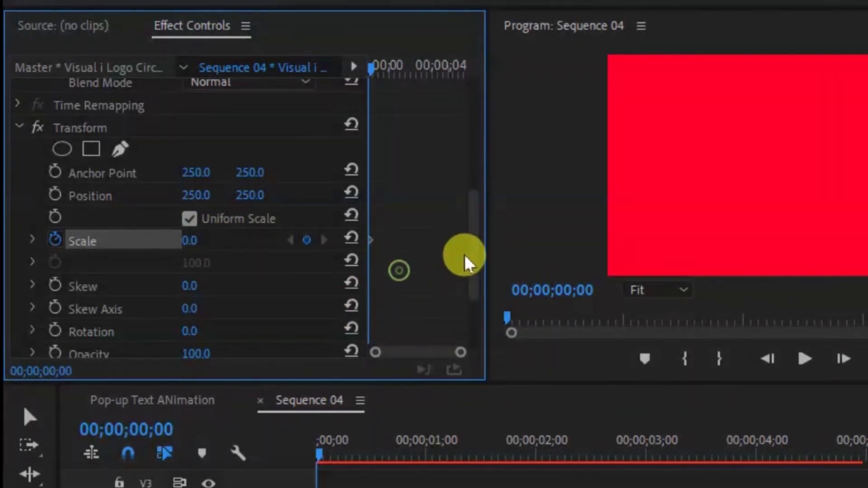
key("shift+Right")
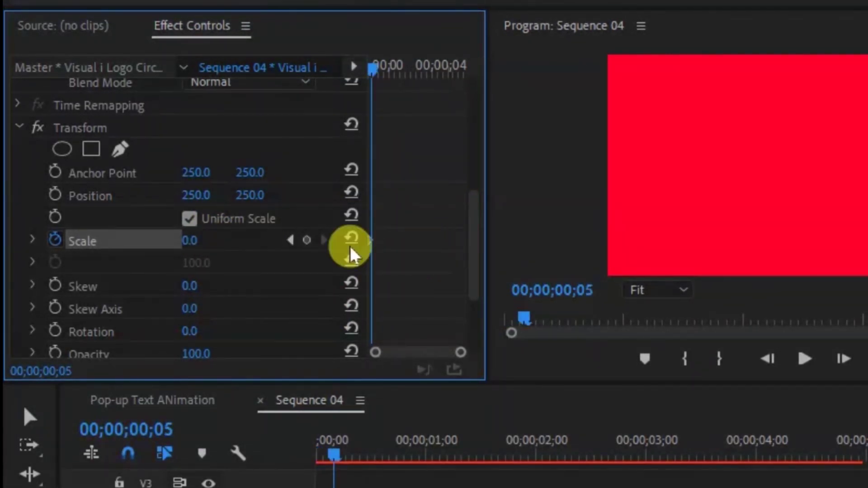
left_click(183, 240)
type("11")
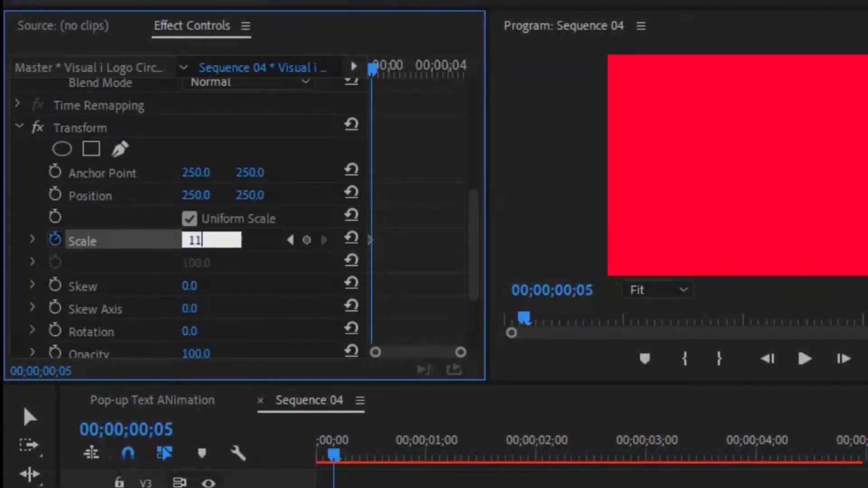
left_click(246, 254)
key("Right")
key("Right")
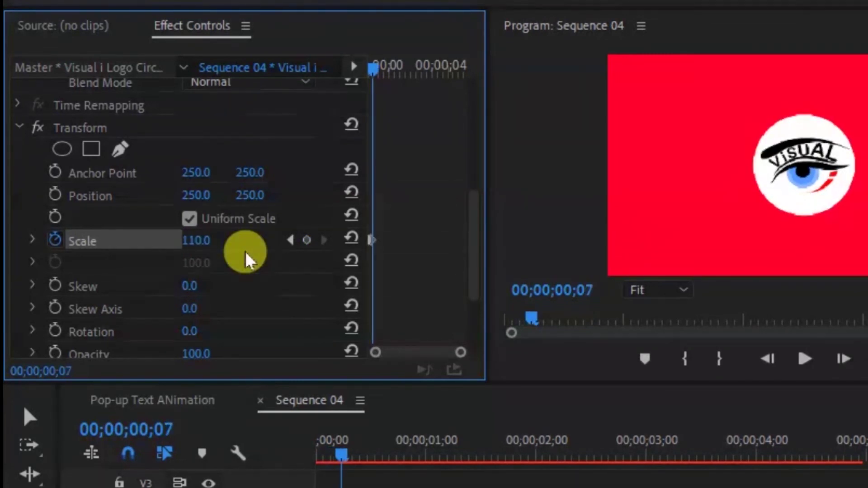
left_click(351, 238)
Step: Near the clip's end, keyframe the logo's Scale at 100, then 110, then 0
left_click(393, 69)
left_click_drag(392, 69, 460, 68)
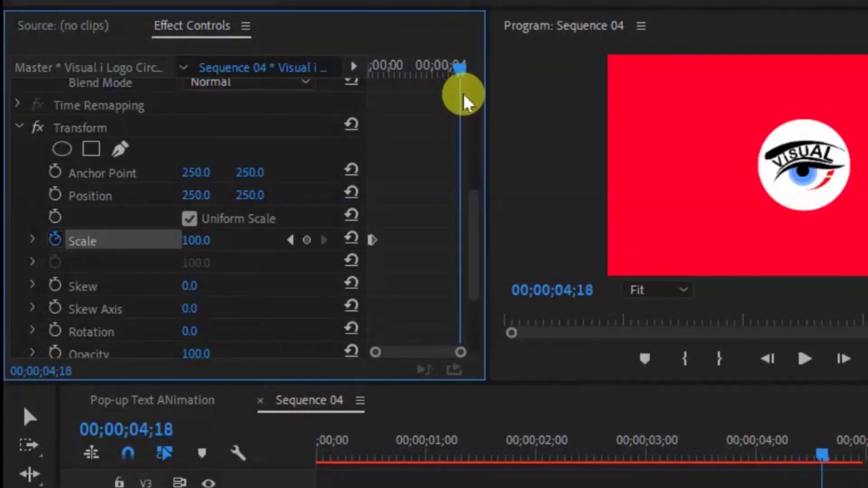
left_click(306, 240)
left_click(847, 333)
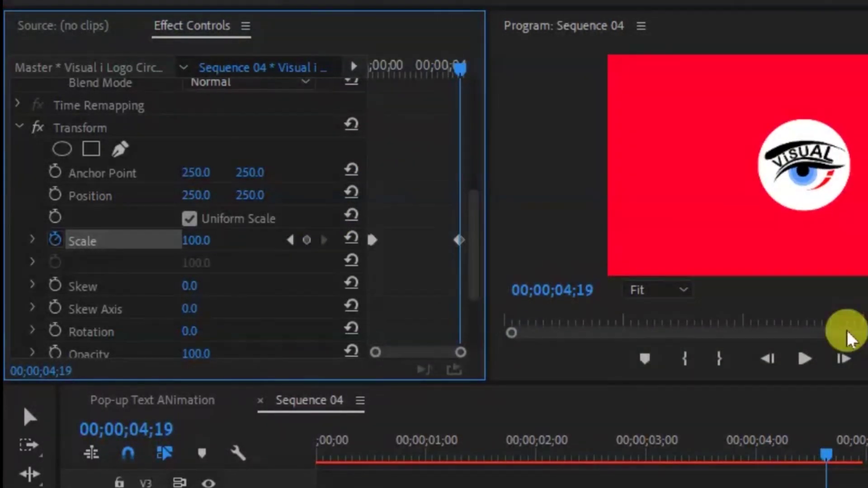
left_click(847, 334)
left_click(196, 240)
type("110")
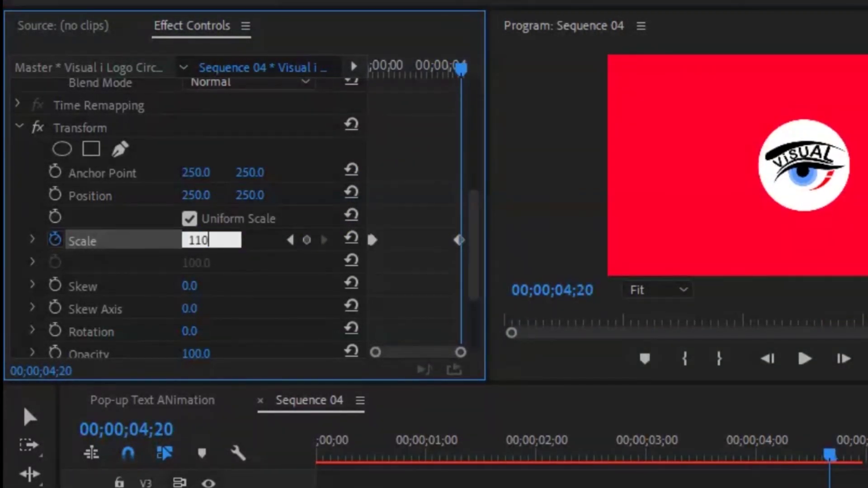
key("Return")
key("shift+Right")
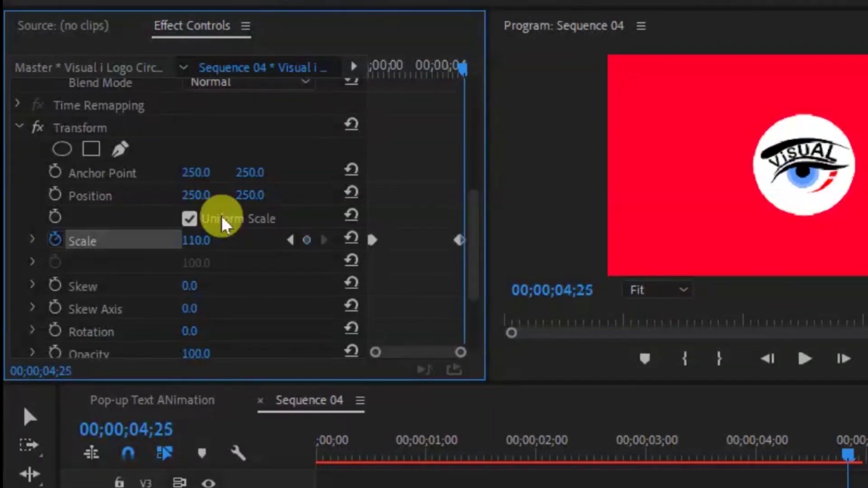
left_click(199, 241)
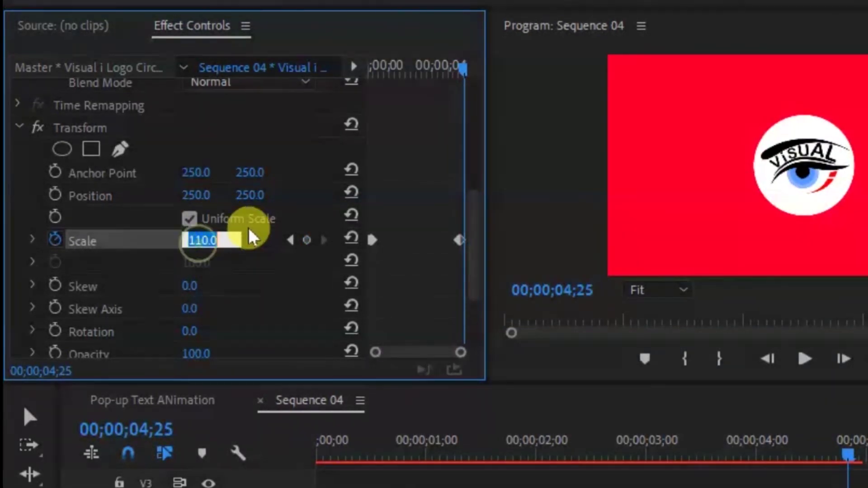
type("0")
key("Return")
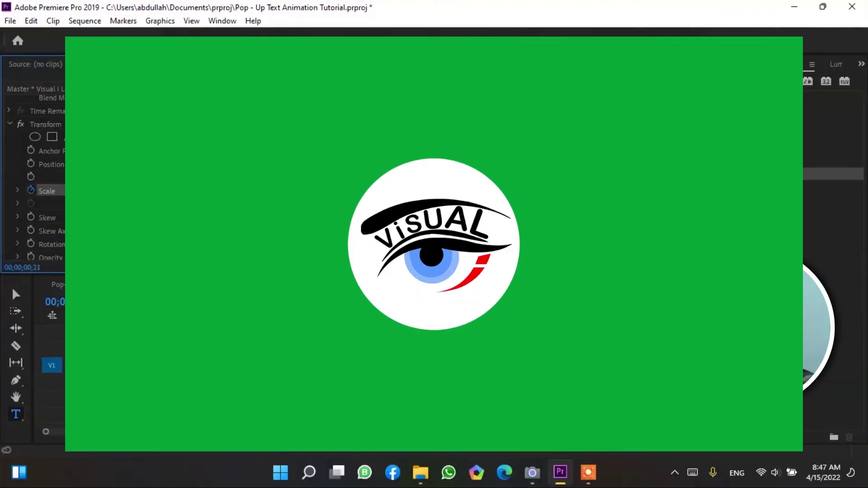